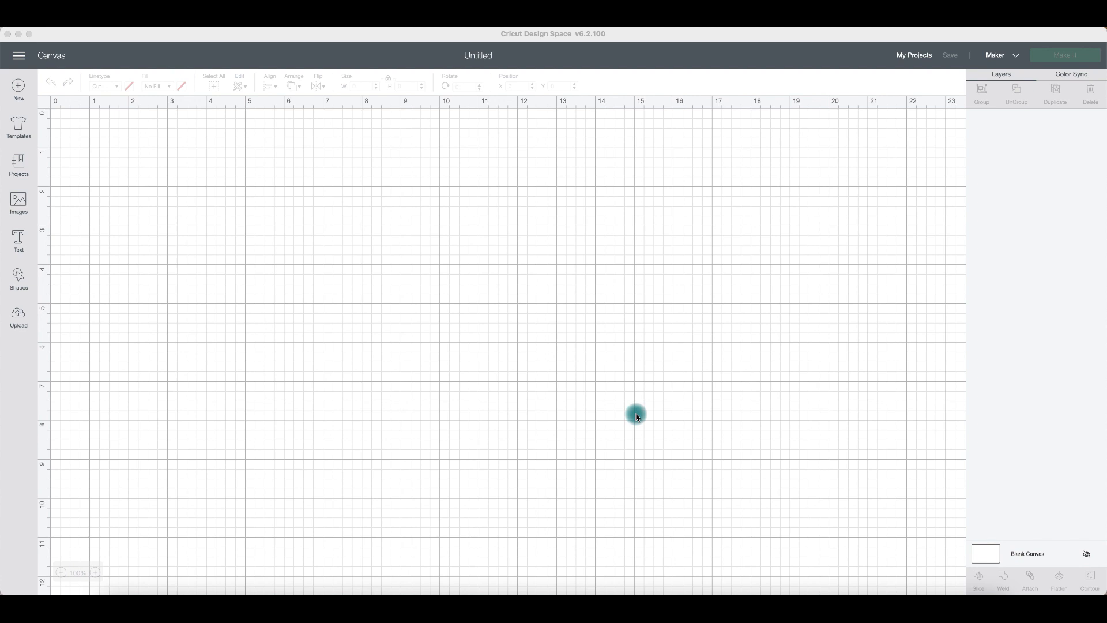
# Step: Add a circle, a square and a pentagon to the canvas, and space them apart so none overlap
pyautogui.click(18, 279)
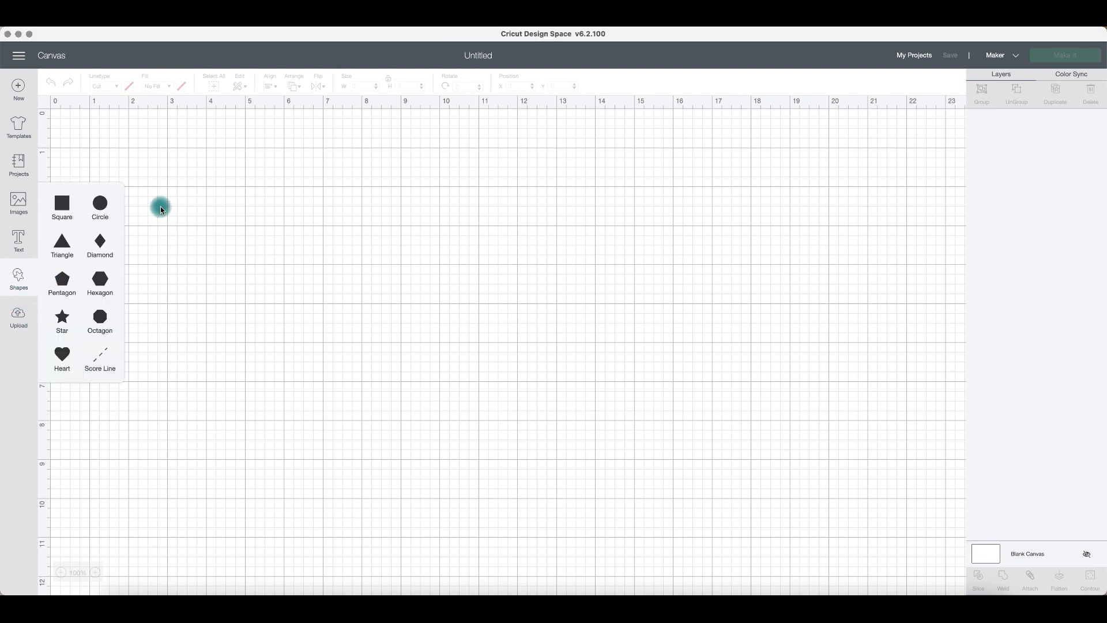
pyautogui.click(106, 204)
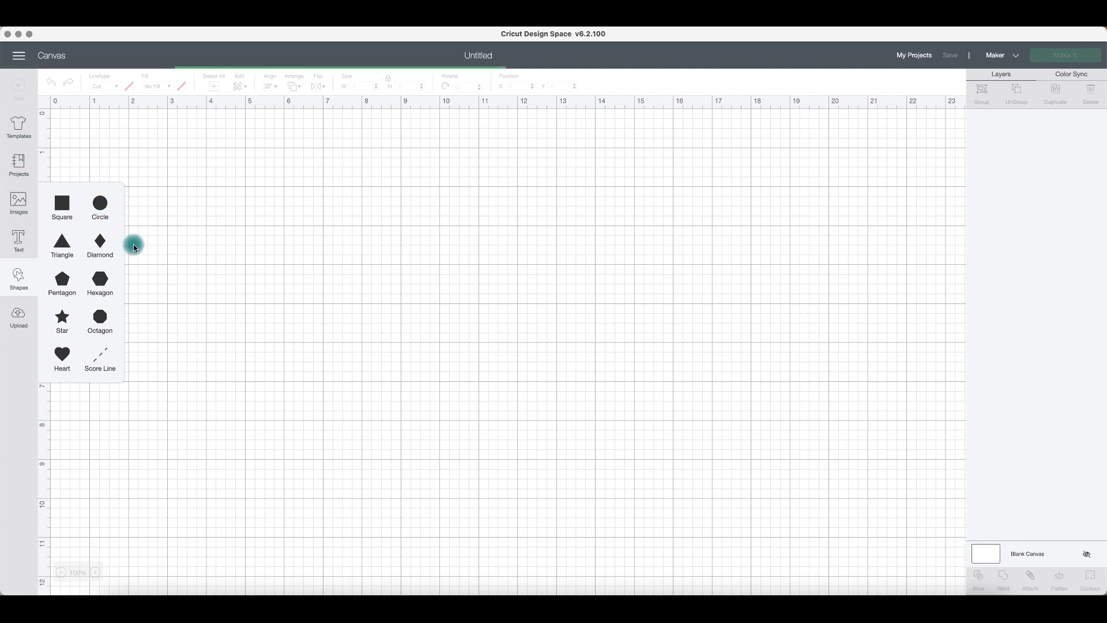
pyautogui.click(65, 205)
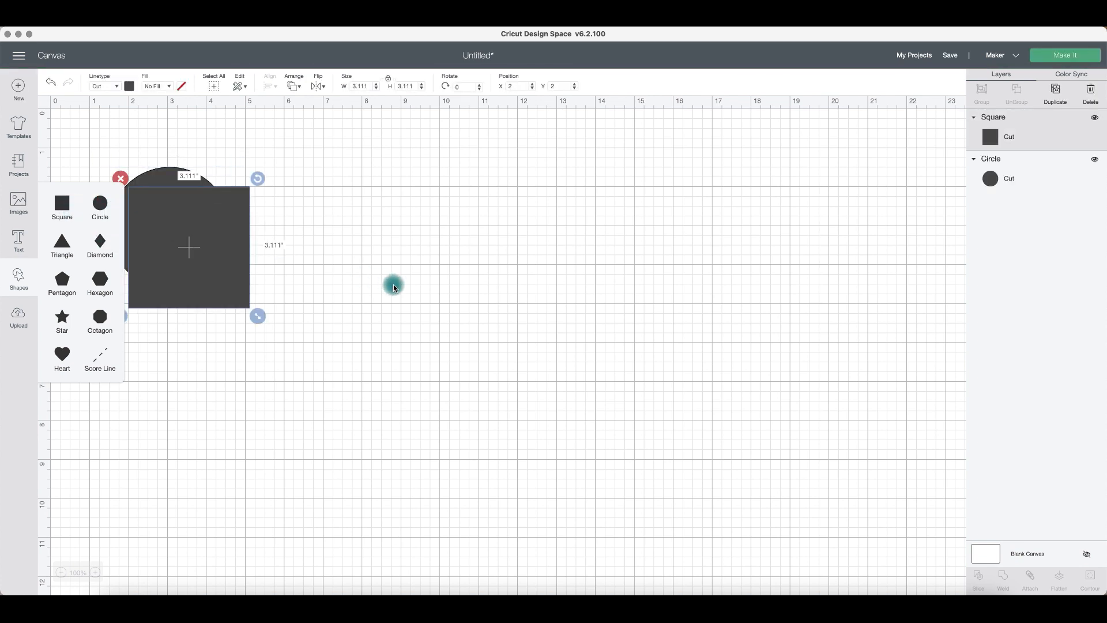
pyautogui.click(64, 285)
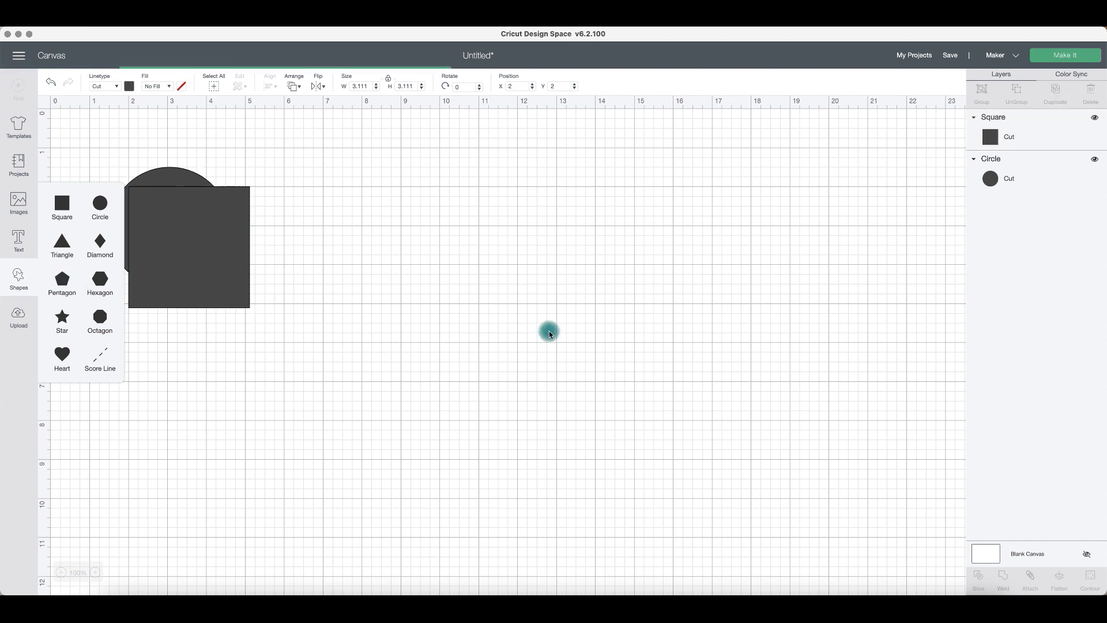
pyautogui.moveTo(243, 275); pyautogui.dragTo(586, 323)
pyautogui.moveTo(198, 257); pyautogui.dragTo(333, 319)
pyautogui.click(528, 335)
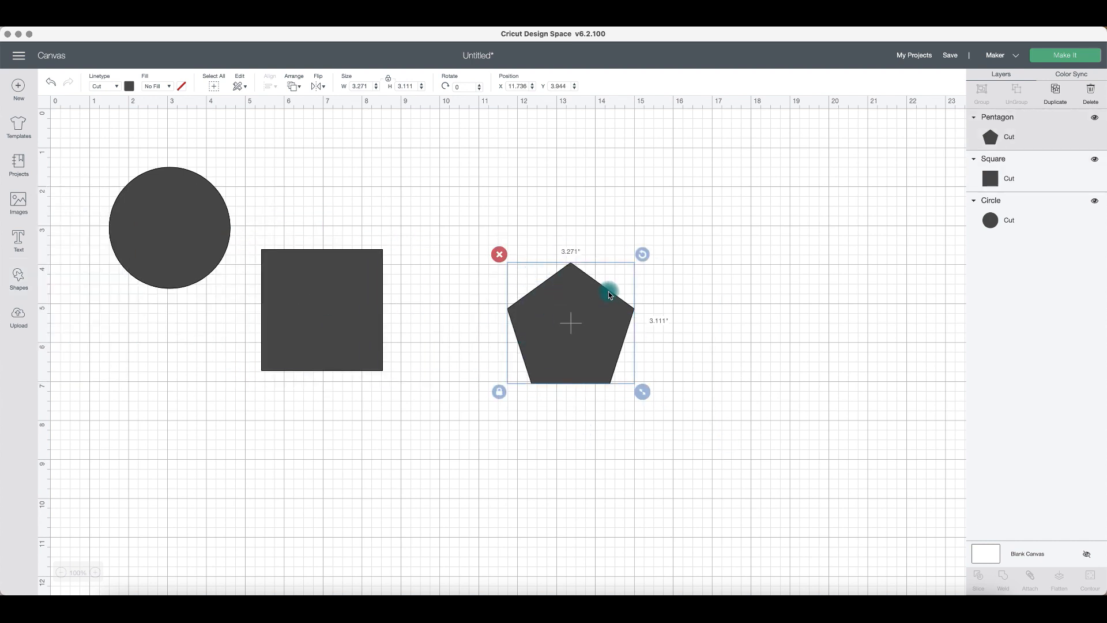
# Step: Move the pentagon, enlarge it to about 4.4 by 4.2 inches and delete it
pyautogui.moveTo(528, 305); pyautogui.dragTo(496, 247)
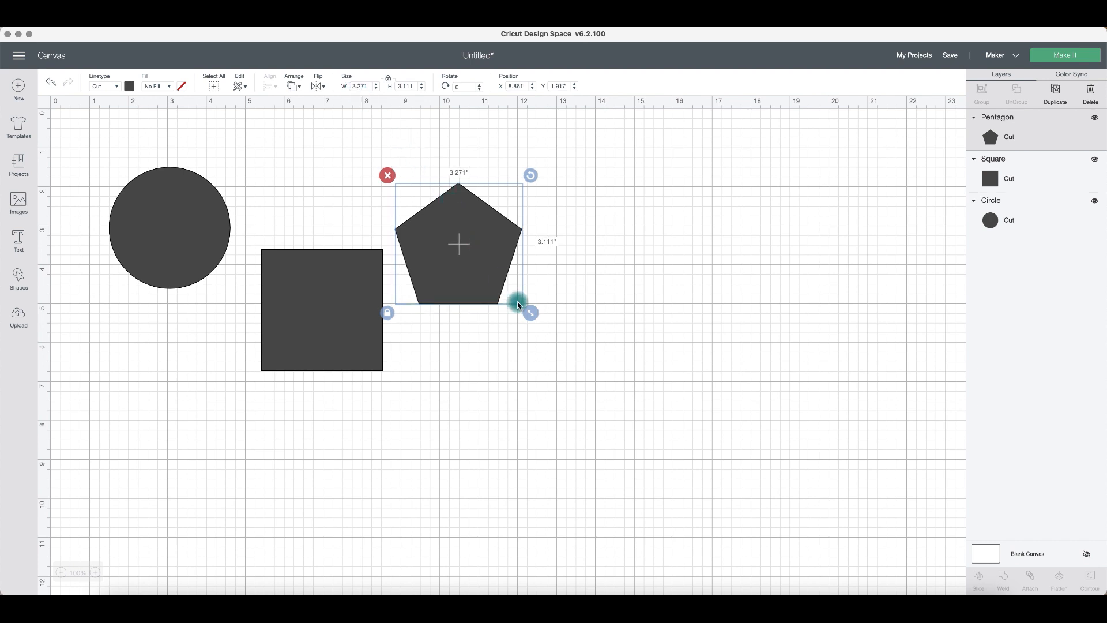
pyautogui.moveTo(529, 311); pyautogui.dragTo(575, 354)
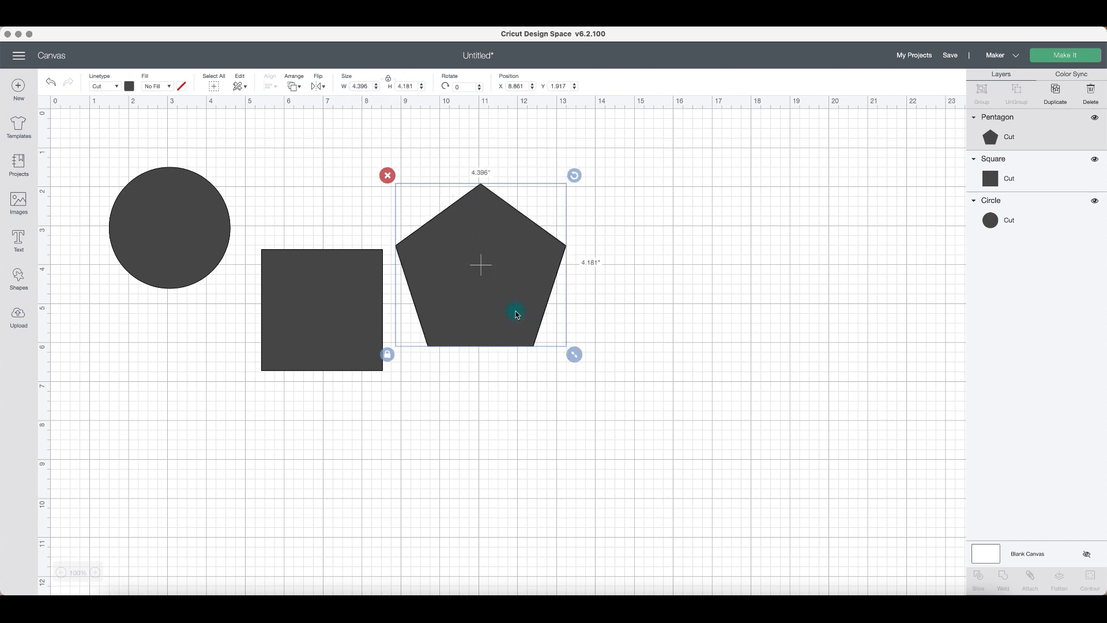
pyautogui.click(387, 176)
pyautogui.click(358, 272)
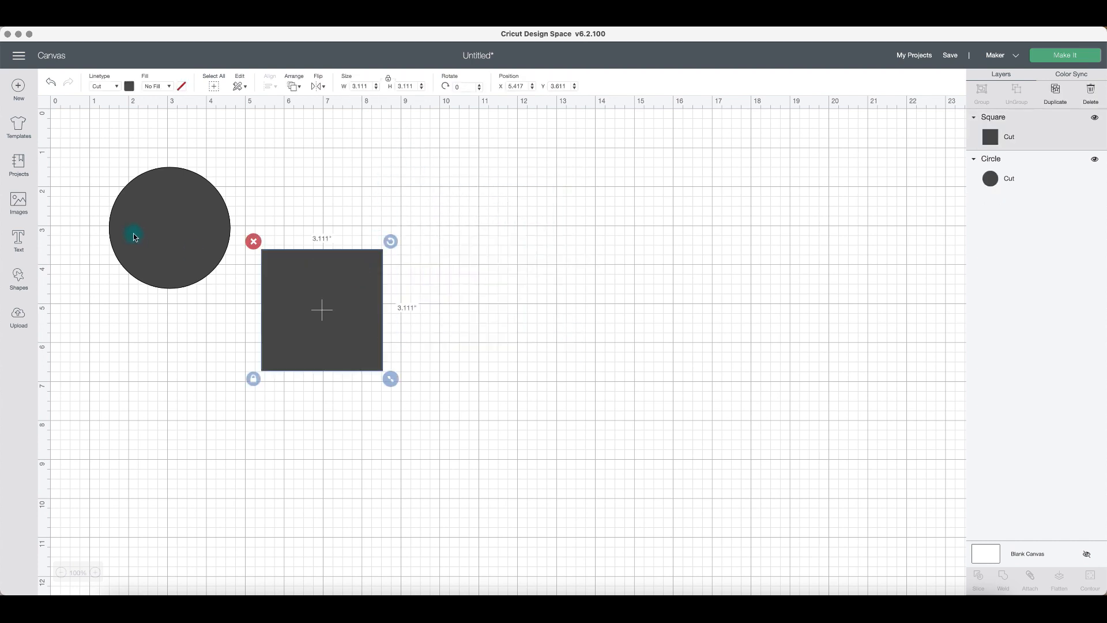
# Step: Add a hexagon and position it over the upper half of the square
pyautogui.click(19, 280)
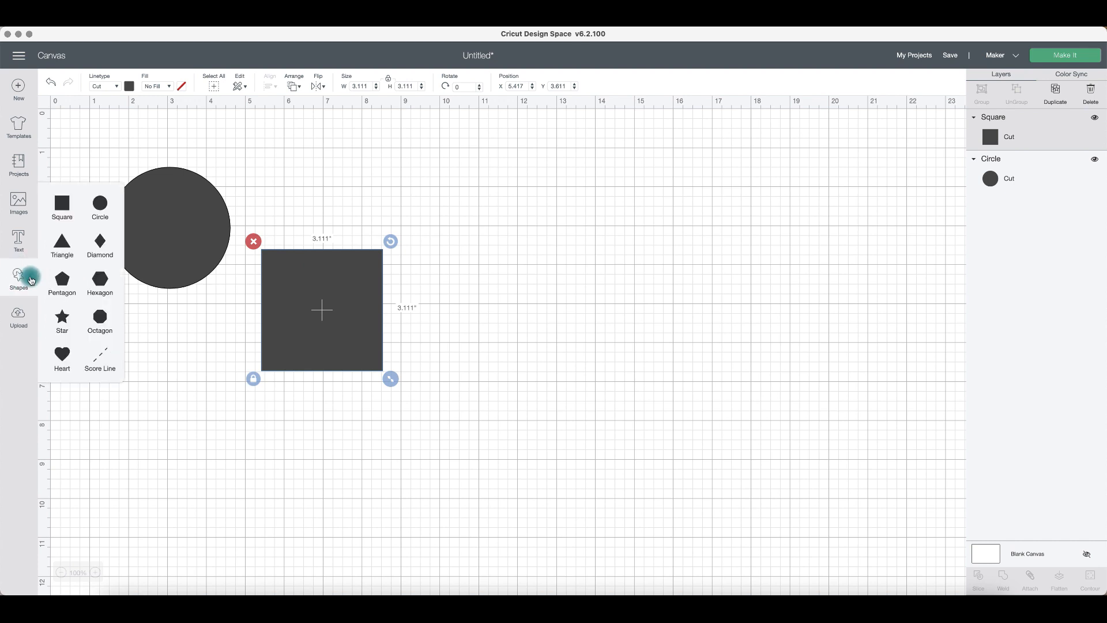
pyautogui.click(103, 279)
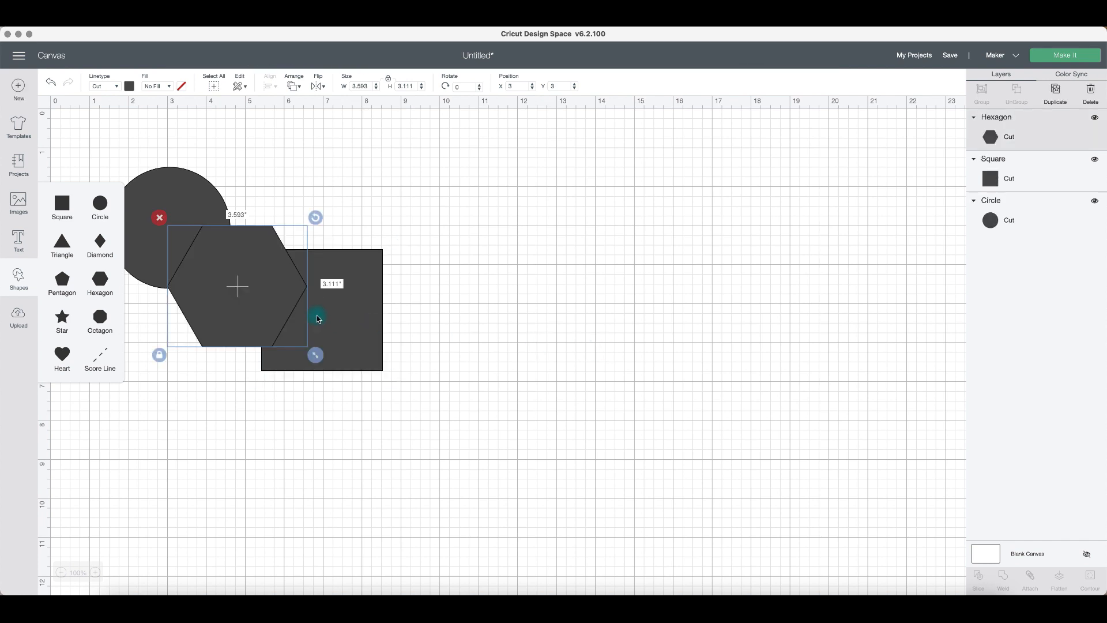
pyautogui.moveTo(259, 306); pyautogui.dragTo(333, 282)
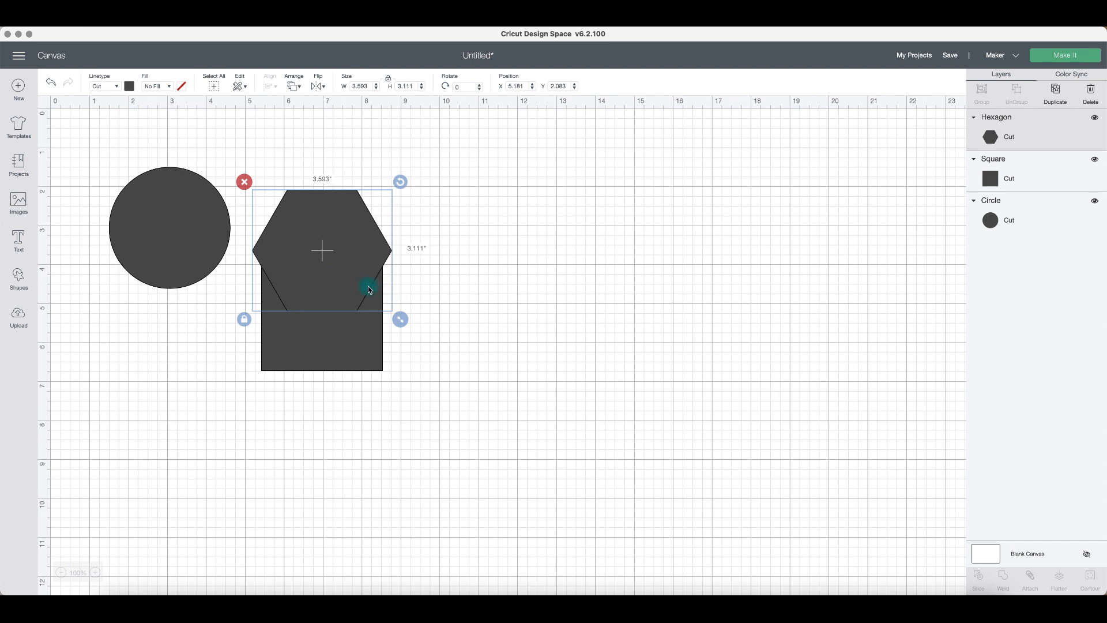
# Step: Duplicate the square and stretch the copy with unlocked proportions to about 5.3 by 3.7 inches, covering the hexagon's lower half
pyautogui.click(353, 339)
pyautogui.click(1069, 91)
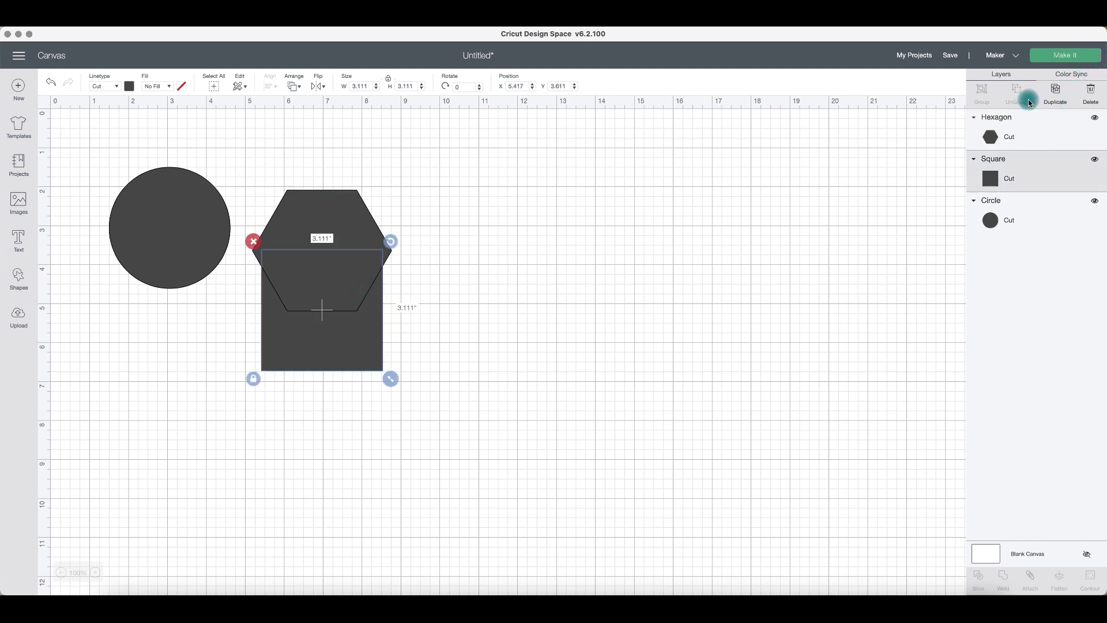
pyautogui.moveTo(346, 299); pyautogui.dragTo(305, 299)
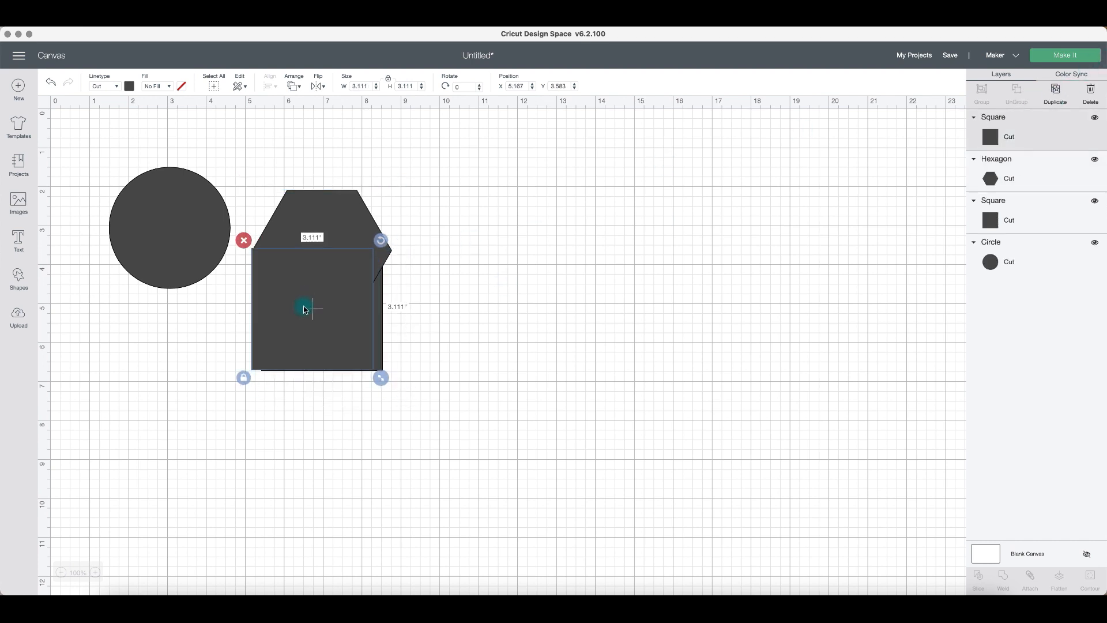
pyautogui.moveTo(381, 378)
pyautogui.mouseDown()
pyautogui.moveTo(457, 398)
pyautogui.moveTo(368, 373)
pyautogui.mouseUp()
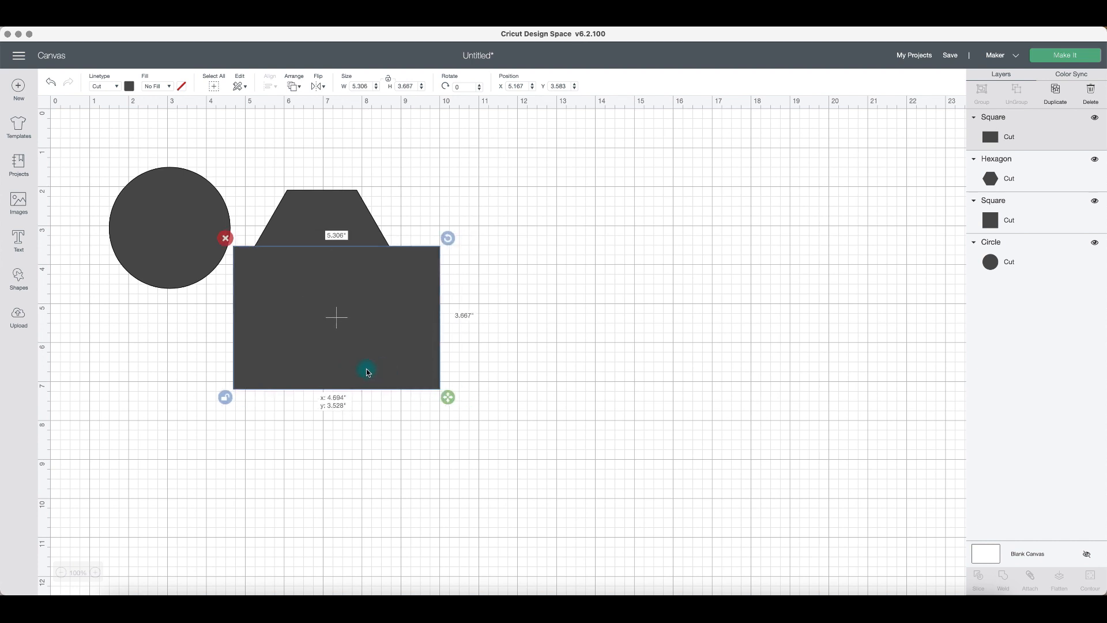
# Step: Try to weld the enlarged rectangle and the hexagon into one shape
pyautogui.keyDown('shift'); pyautogui.click(325, 218); pyautogui.keyUp('shift')
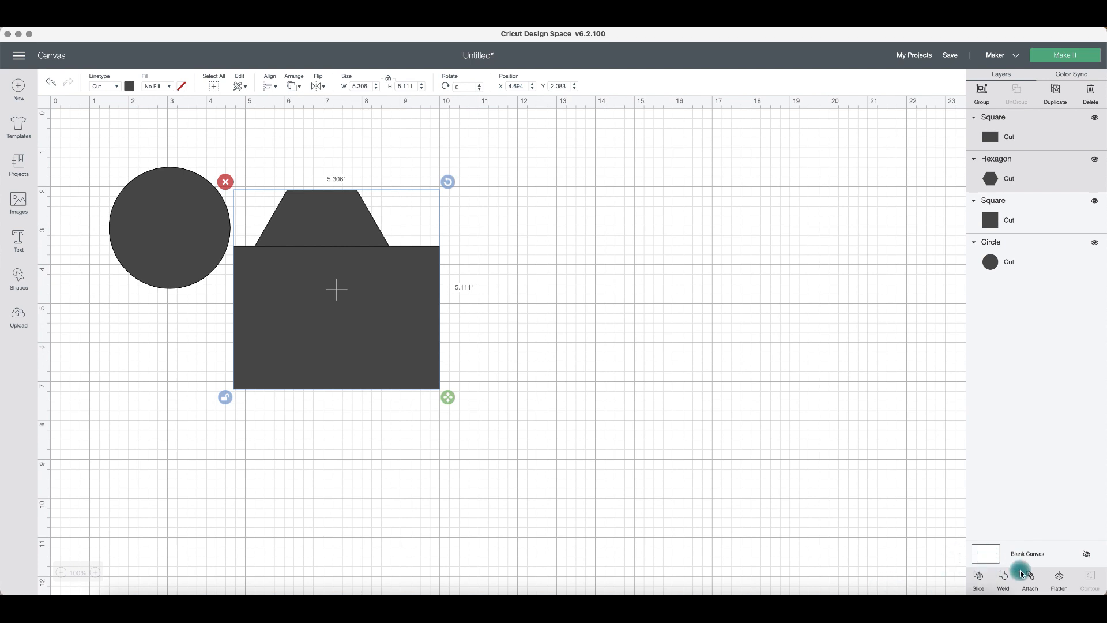
pyautogui.click(1004, 576)
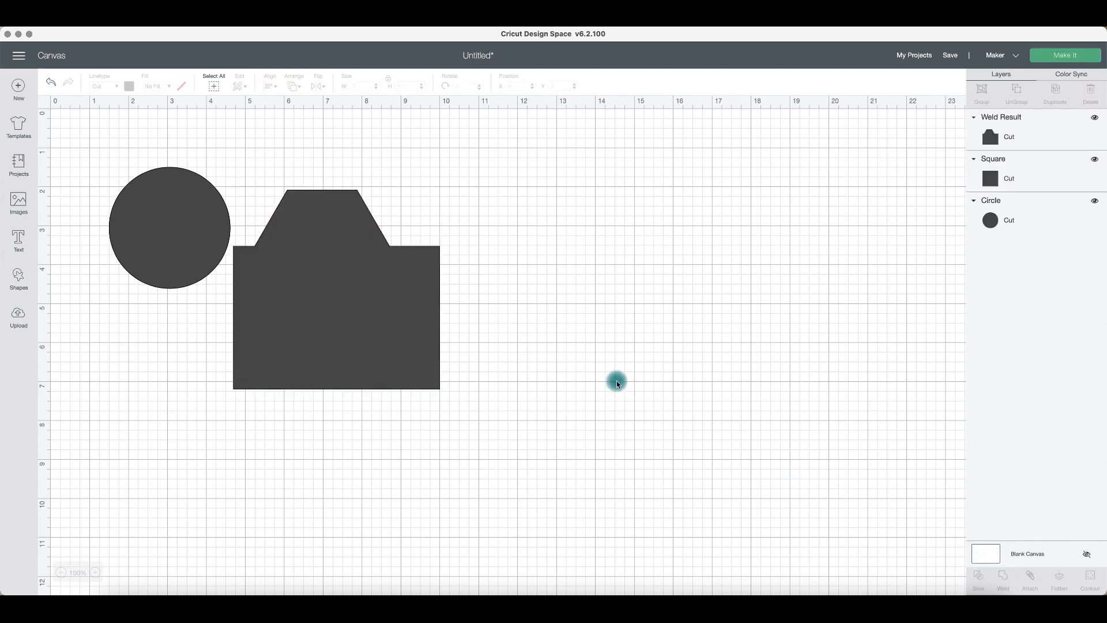
pyautogui.click(423, 328)
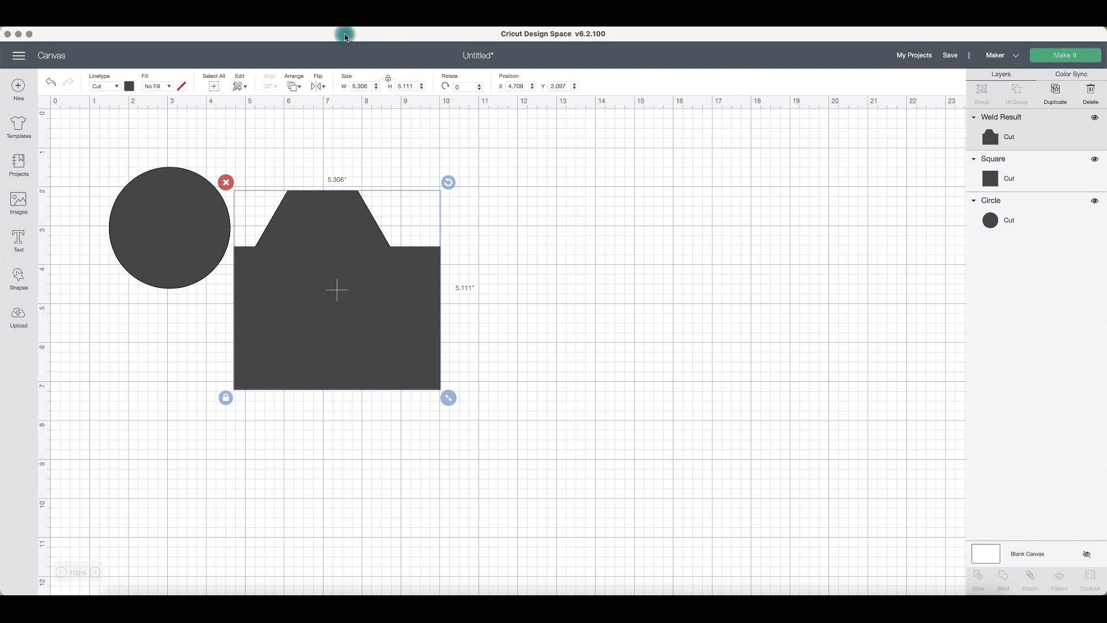
# Step: Undo the weld of the rectangle and the hexagon
pyautogui.click(51, 81)
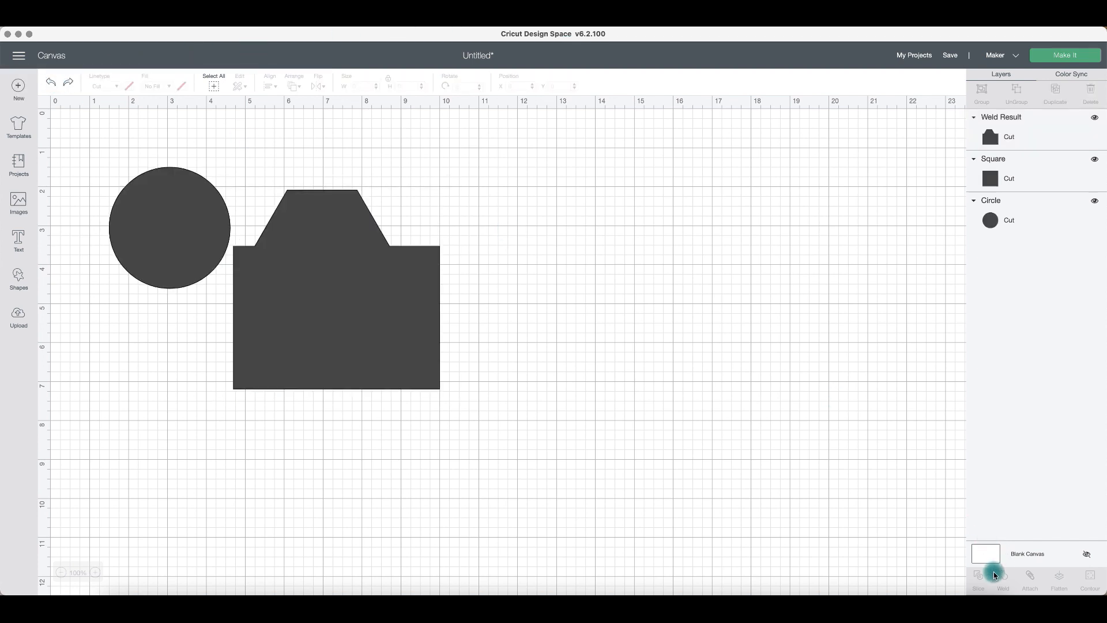
pyautogui.click(344, 277)
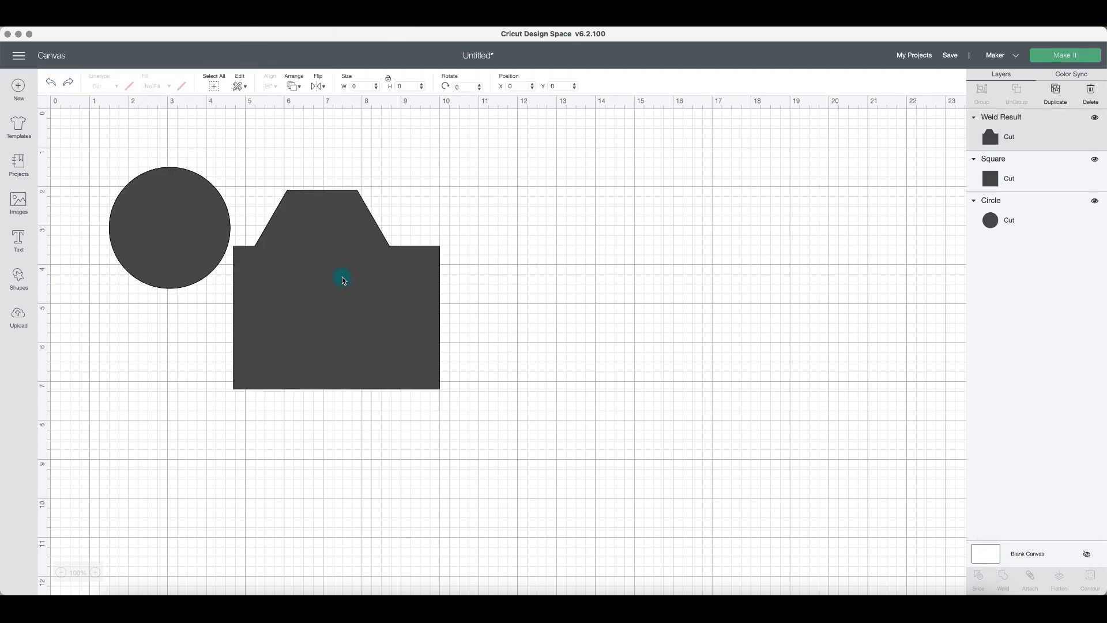
pyautogui.click(51, 84)
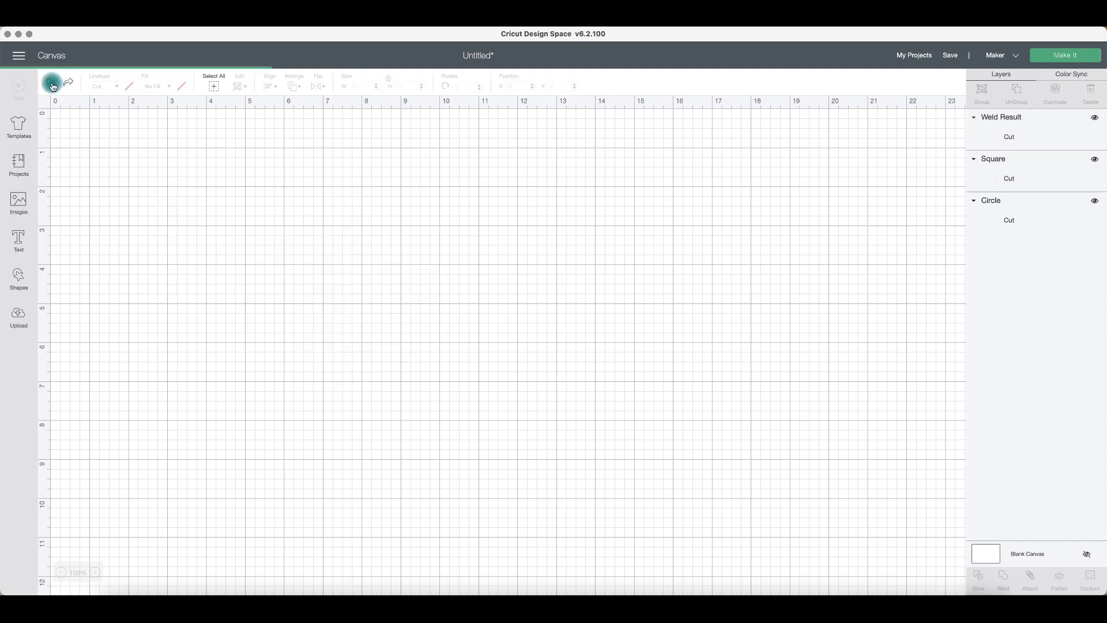
pyautogui.click(52, 86)
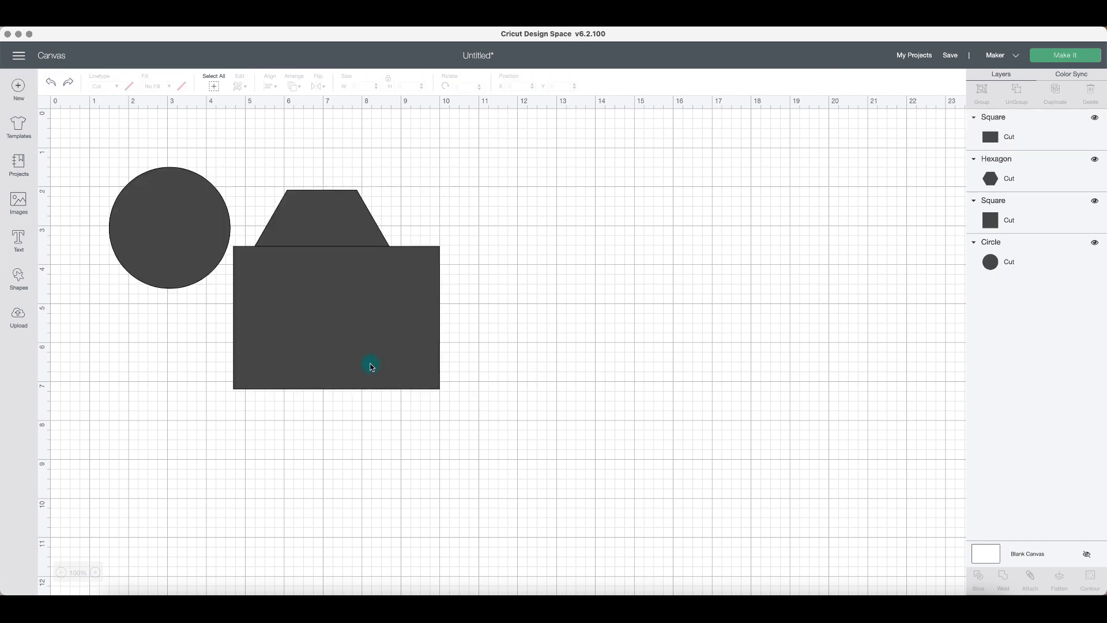
# Step: Slice the hexagon with the enlarged rectangle that overlaps it
pyautogui.click(334, 269)
pyautogui.keyDown('shift'); pyautogui.click(318, 218); pyautogui.keyUp('shift')
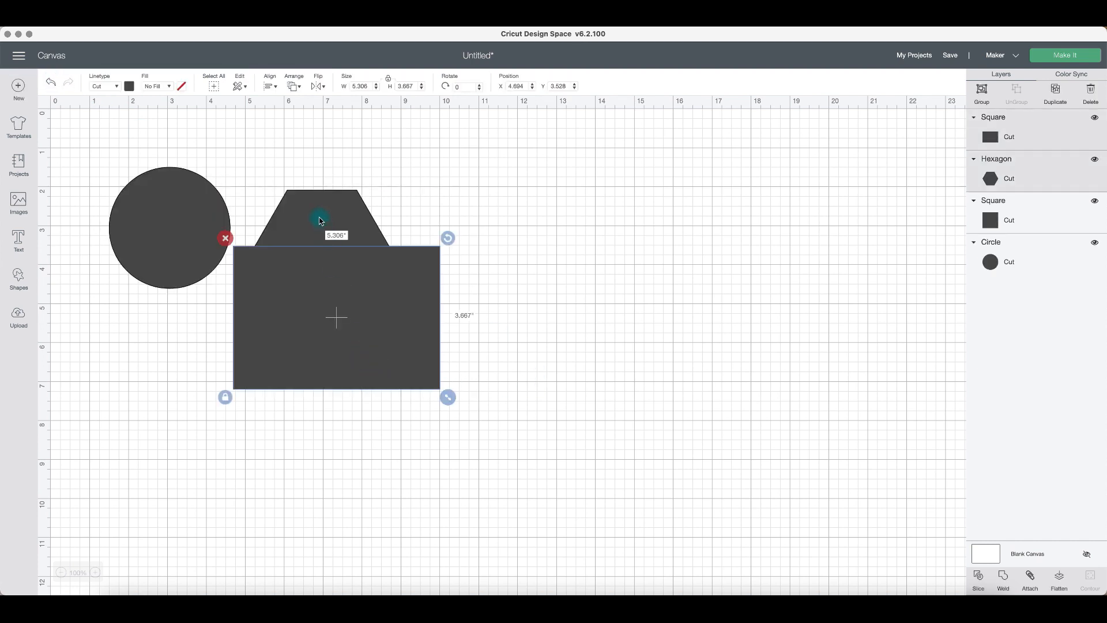
pyautogui.click(979, 576)
# Step: Delete the duplicate overlap piece and the notched rectangle from the slice results, and move the remaining lower trapezoid aside
pyautogui.moveTo(320, 269); pyautogui.dragTo(573, 303)
pyautogui.click(495, 272)
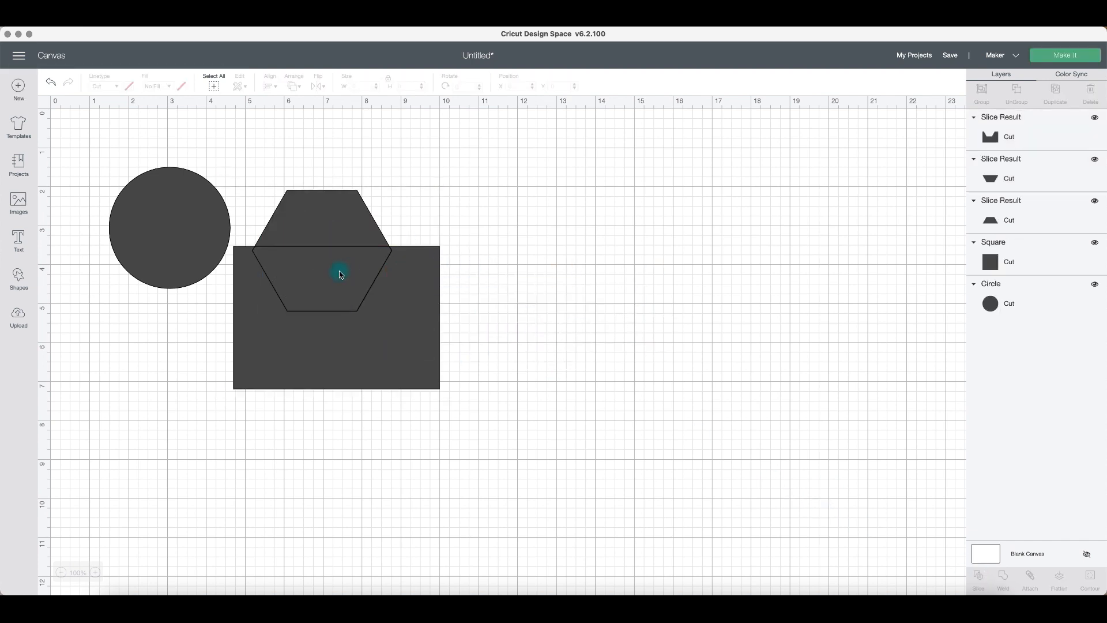
pyautogui.moveTo(346, 267); pyautogui.dragTo(642, 272)
pyautogui.click(532, 241)
pyautogui.moveTo(352, 267); pyautogui.dragTo(702, 301)
pyautogui.click(368, 233)
# Step: Unlock the upper trapezoid's proportions and set its width to 3.11 inches to match the square
pyautogui.click(333, 285)
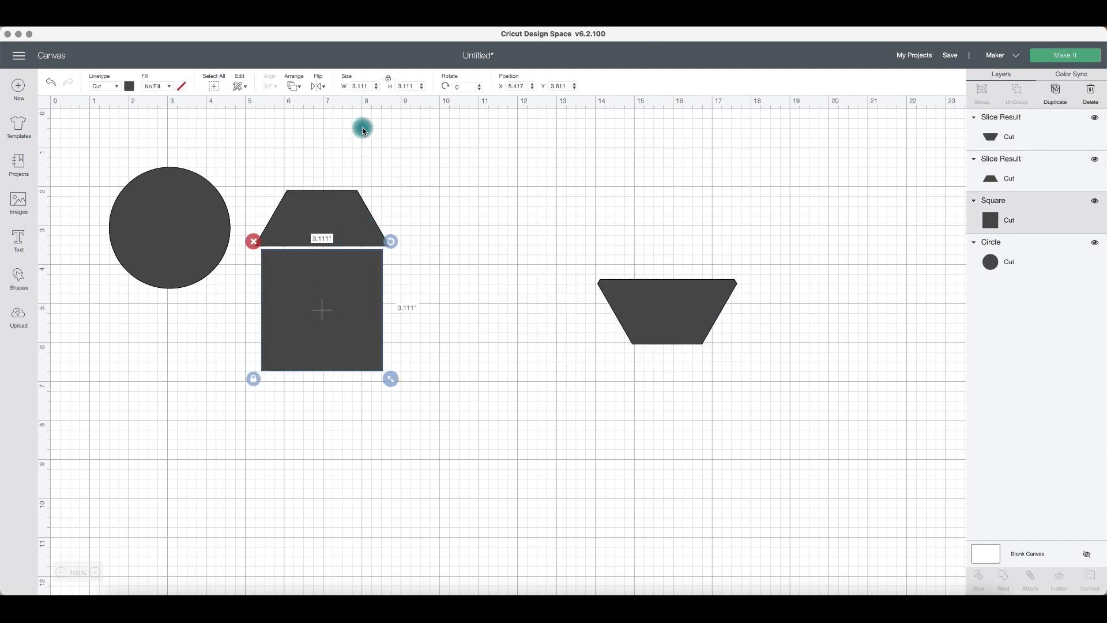
pyautogui.click(344, 195)
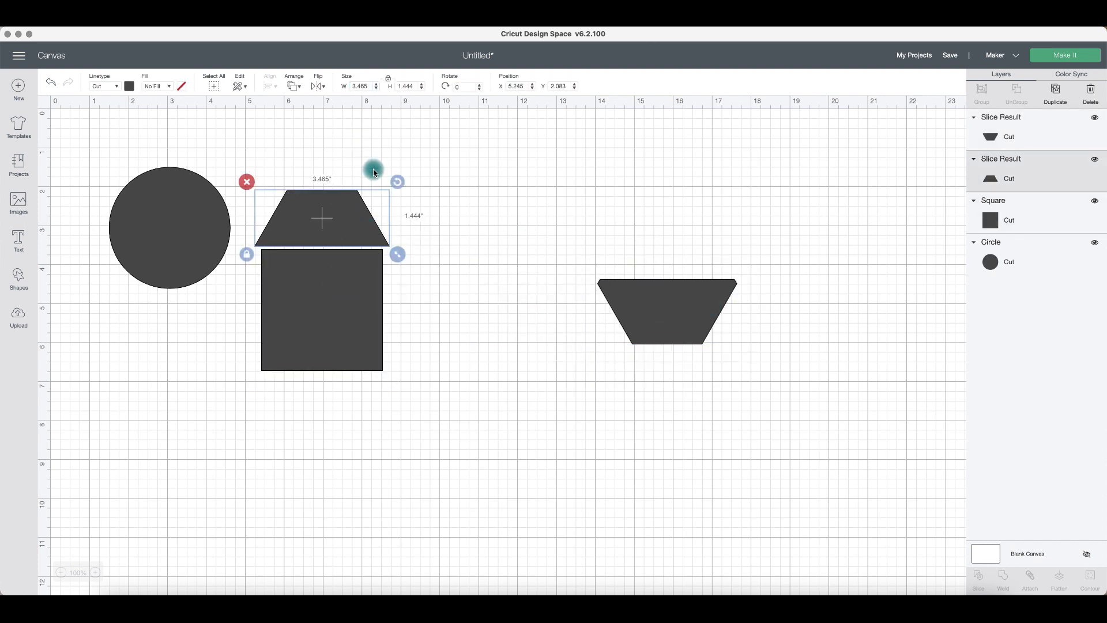
pyautogui.click(386, 82)
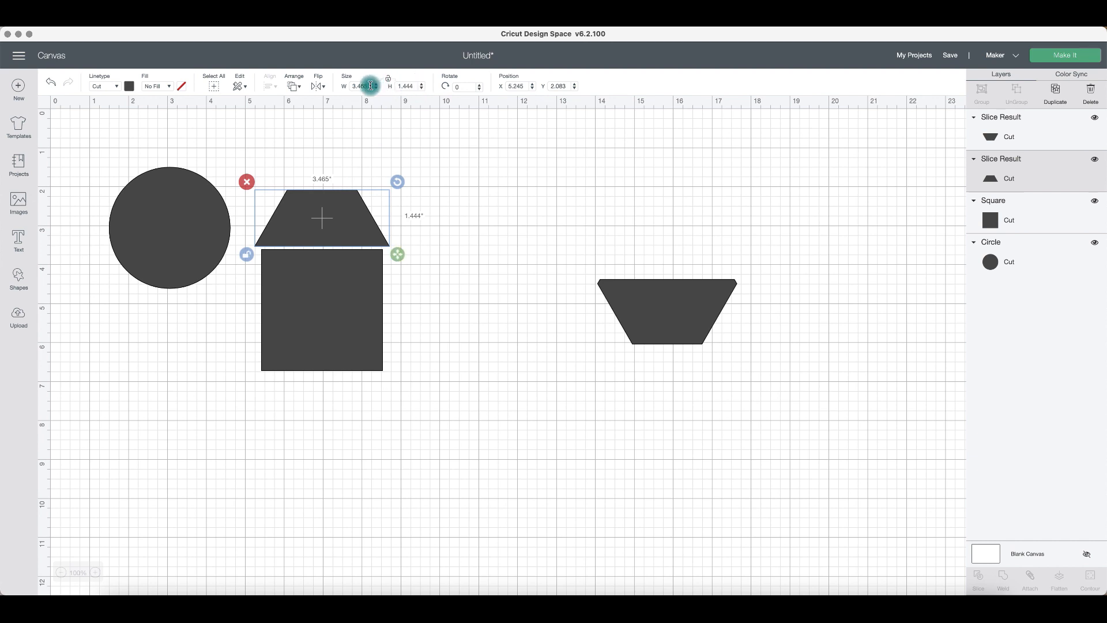
pyautogui.moveTo(371, 86); pyautogui.dragTo(348, 85)
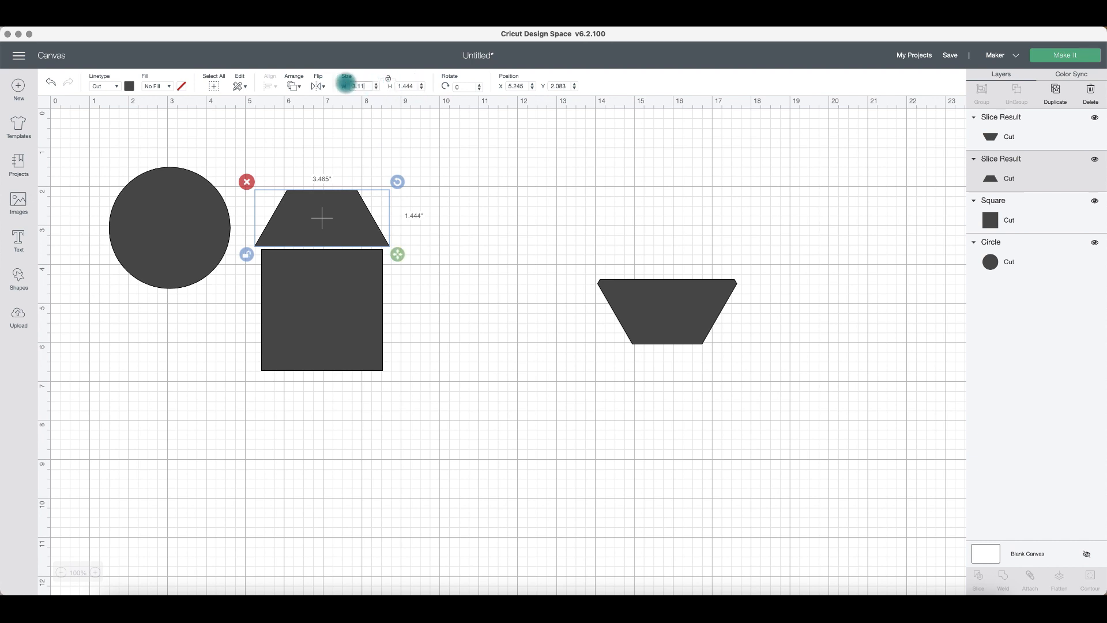
pyautogui.press('Return')
# Step: Place the trapezoid against the square's upper edge and center the two shapes horizontally
pyautogui.click(450, 236)
pyautogui.moveTo(347, 228); pyautogui.dragTo(355, 231)
pyautogui.moveTo(434, 257); pyautogui.dragTo(311, 240)
pyautogui.click(274, 88)
pyautogui.click(328, 139)
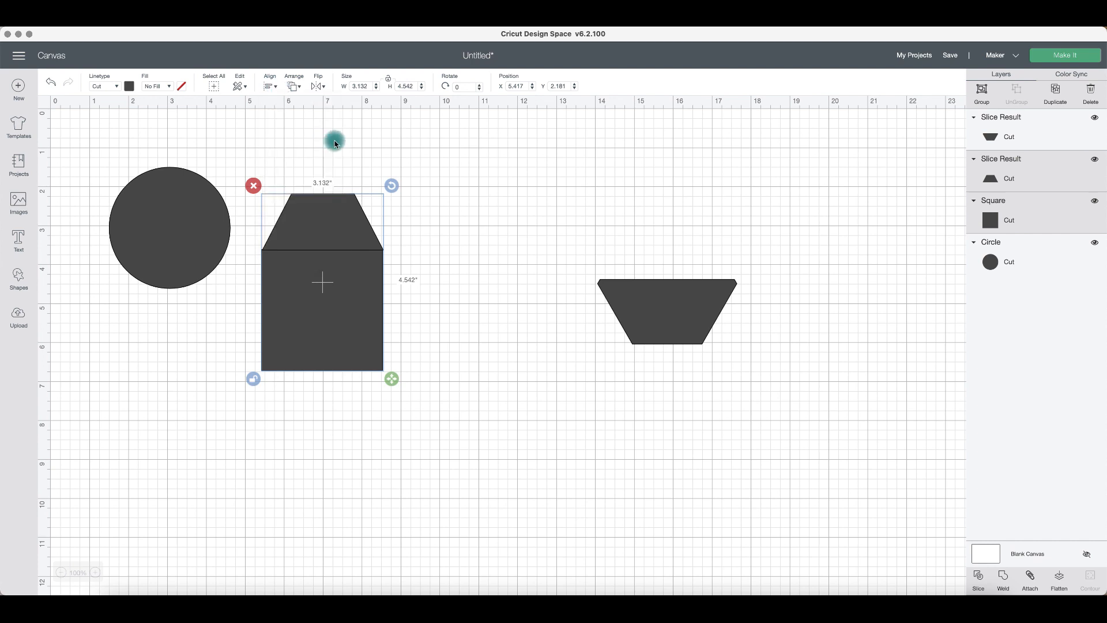
# Step: Weld the trapezoid and square into a tag shape, and narrow it to about 2.8 inches while keeping its height
pyautogui.click(1003, 576)
pyautogui.click(342, 312)
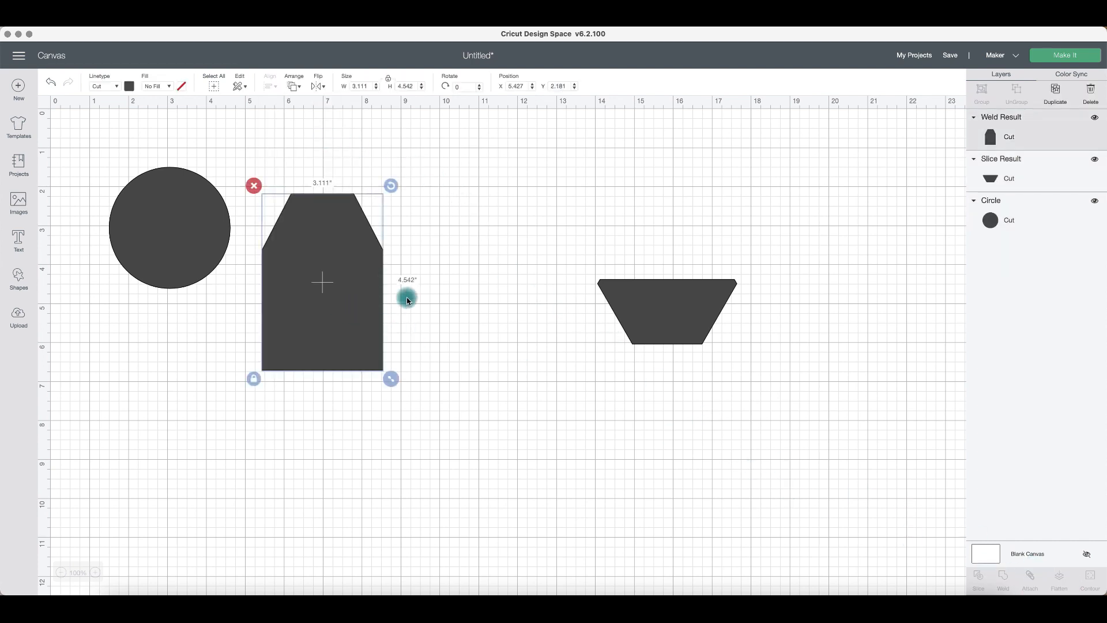
pyautogui.moveTo(388, 386); pyautogui.dragTo(375, 380)
pyautogui.click(292, 379)
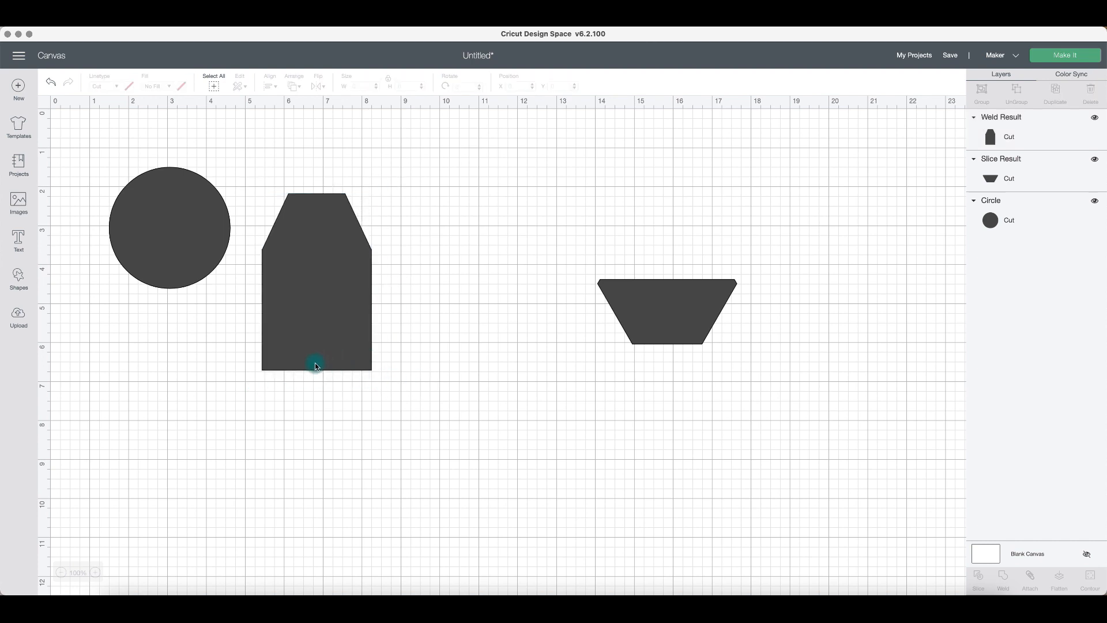
pyautogui.click(316, 367)
pyautogui.moveTo(302, 344); pyautogui.dragTo(304, 342)
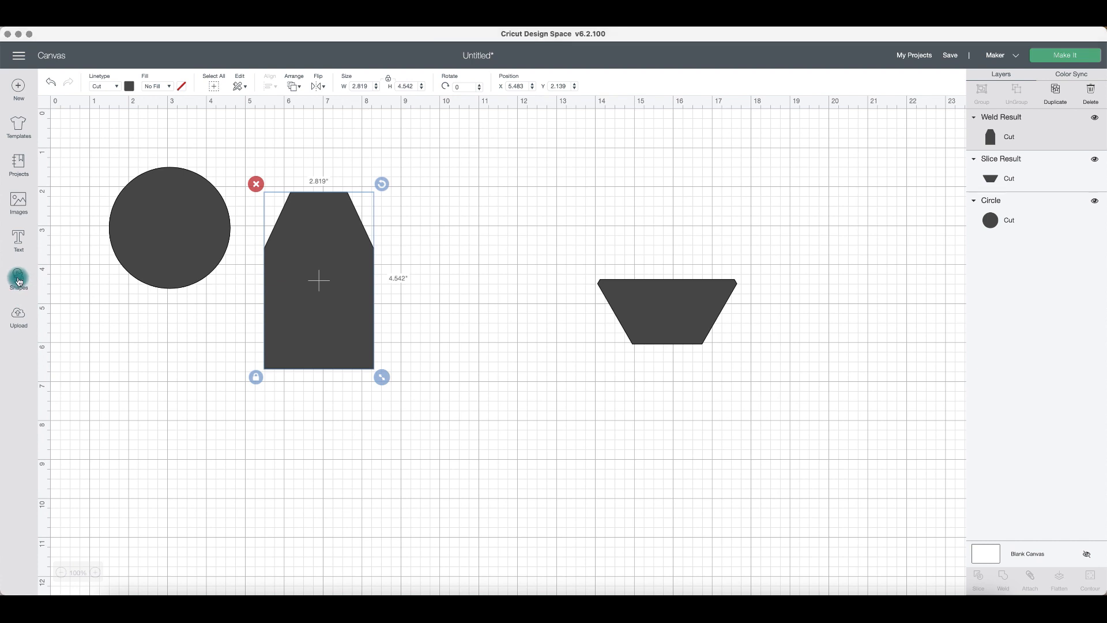
# Step: Add another square and place it below and to the right of the welded tag shape
pyautogui.click(22, 281)
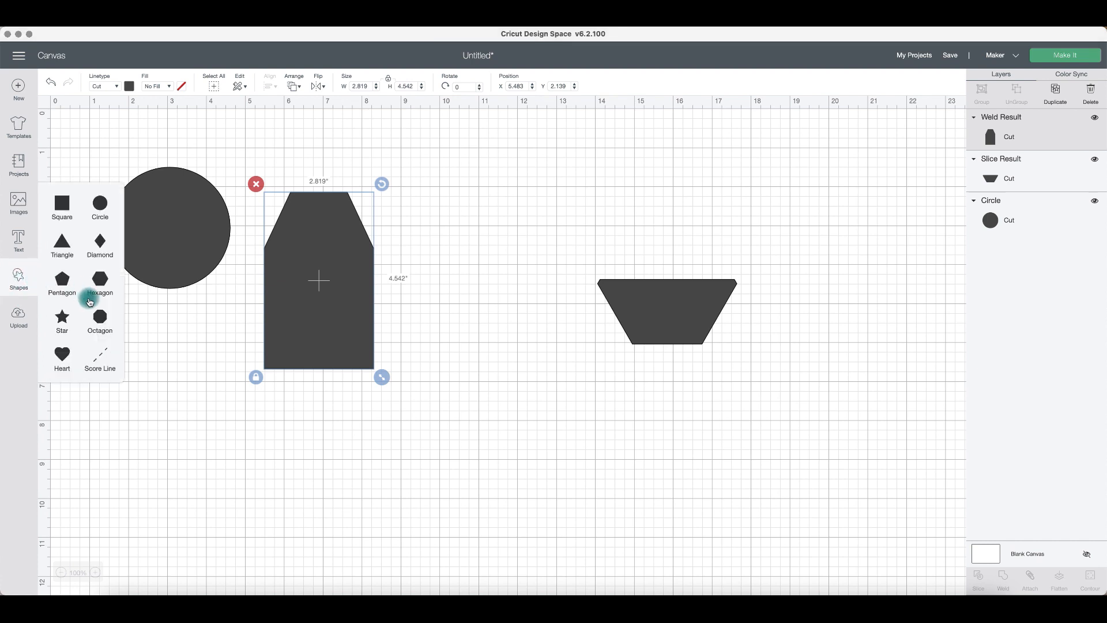
pyautogui.click(60, 207)
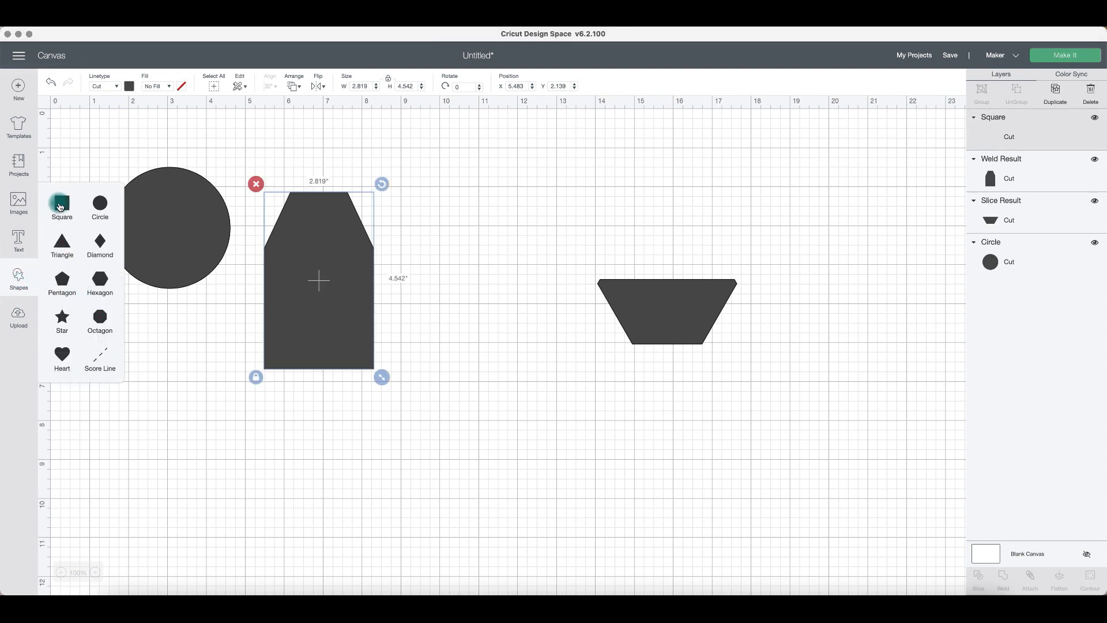
pyautogui.moveTo(206, 304); pyautogui.dragTo(407, 422)
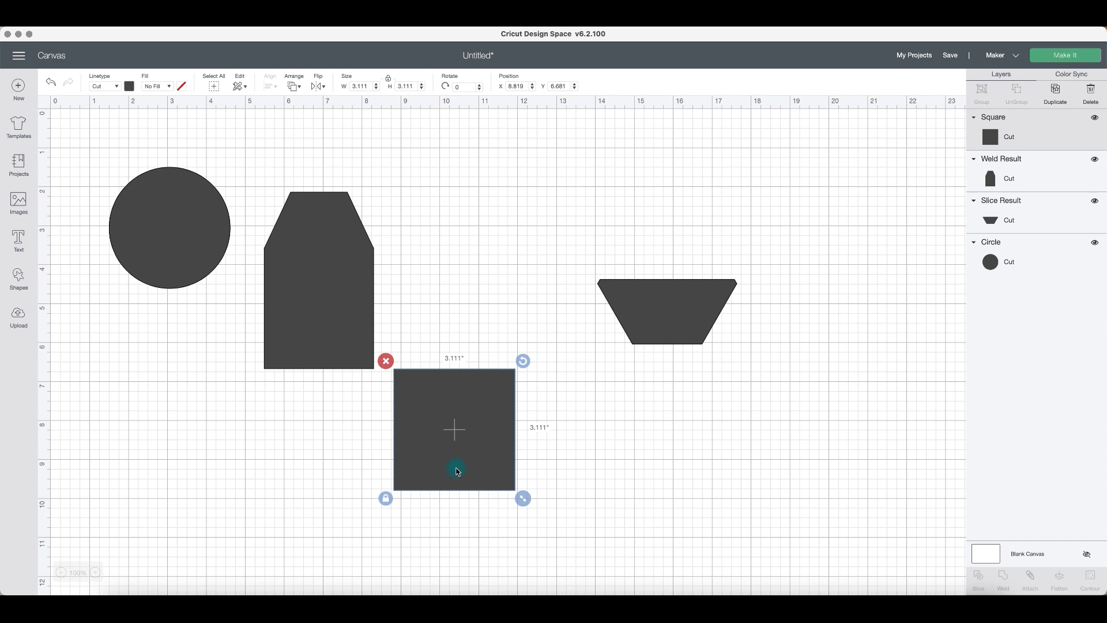
# Step: Unlock the new square's proportions and make it a rectangle 3.5 inches wide and 2 inches high
pyautogui.click(387, 500)
pyautogui.moveTo(420, 442); pyautogui.dragTo(420, 440)
pyautogui.moveTo(370, 87); pyautogui.dragTo(352, 86)
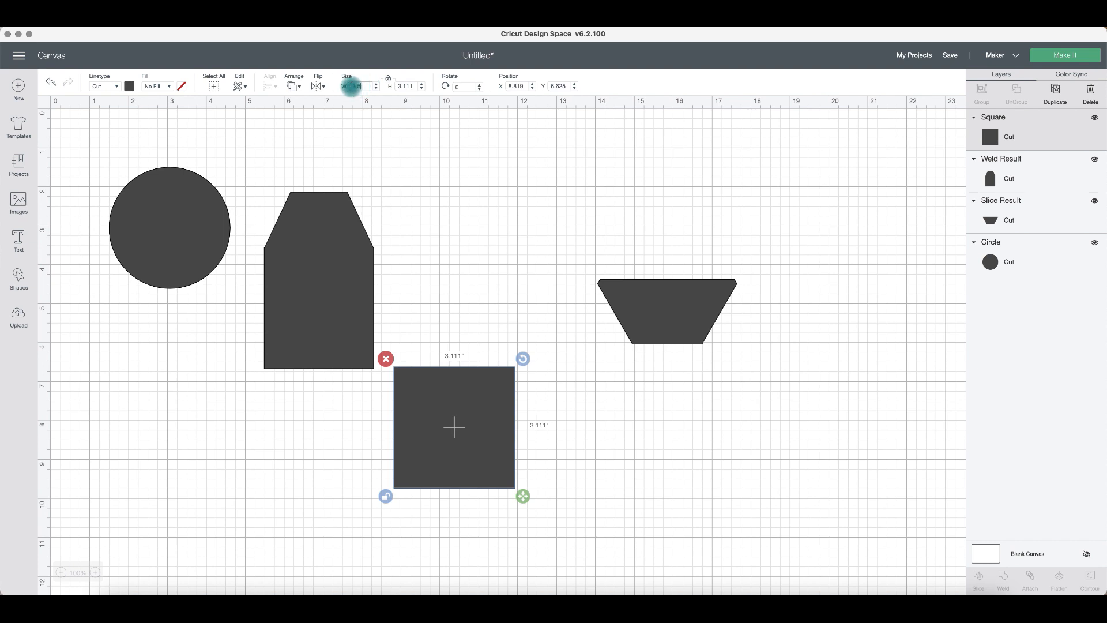
pyautogui.click(412, 87)
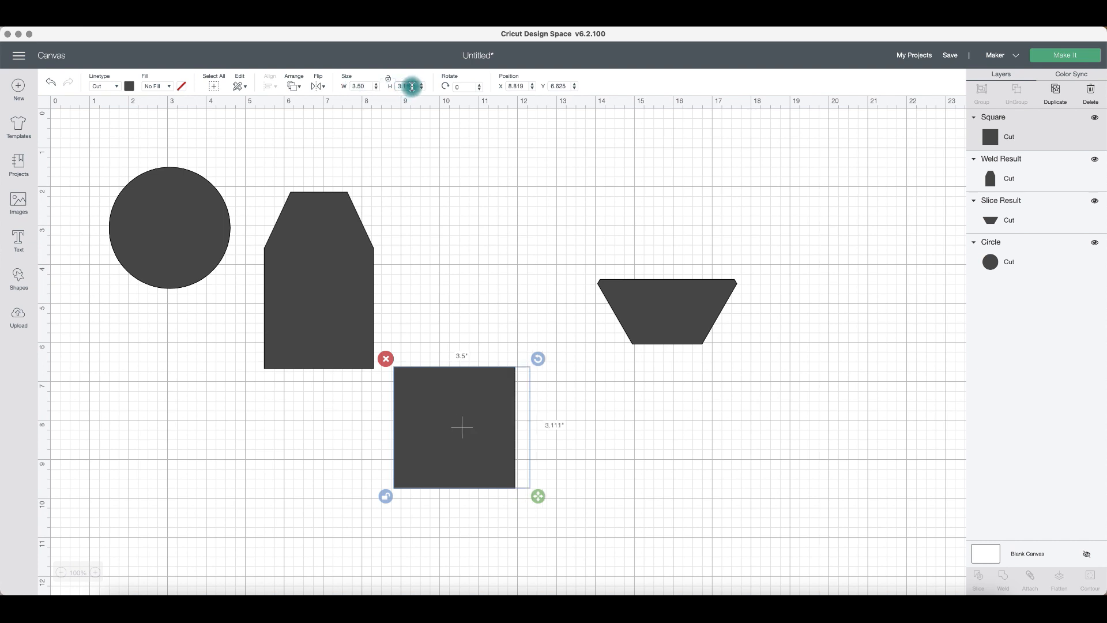
pyautogui.moveTo(415, 86); pyautogui.dragTo(391, 88)
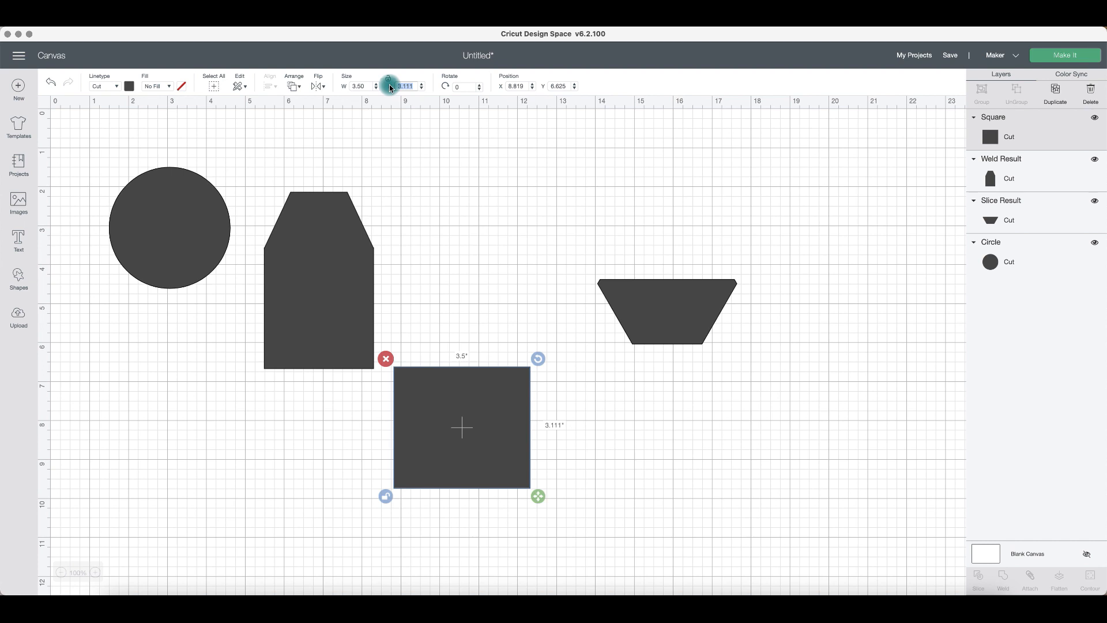
pyautogui.write('2')
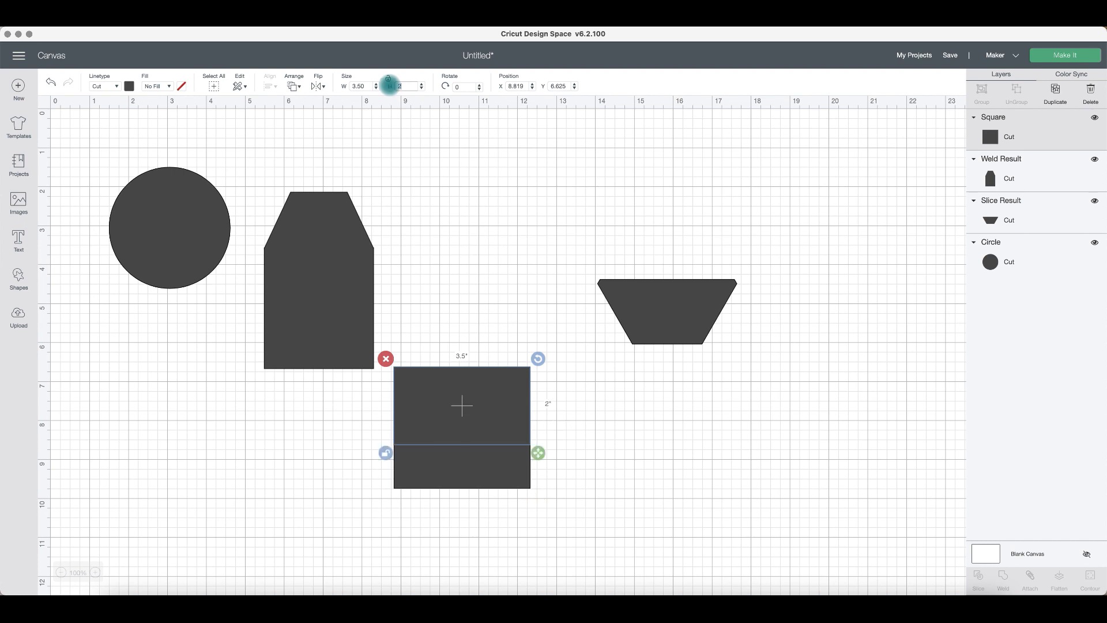
pyautogui.press('Return')
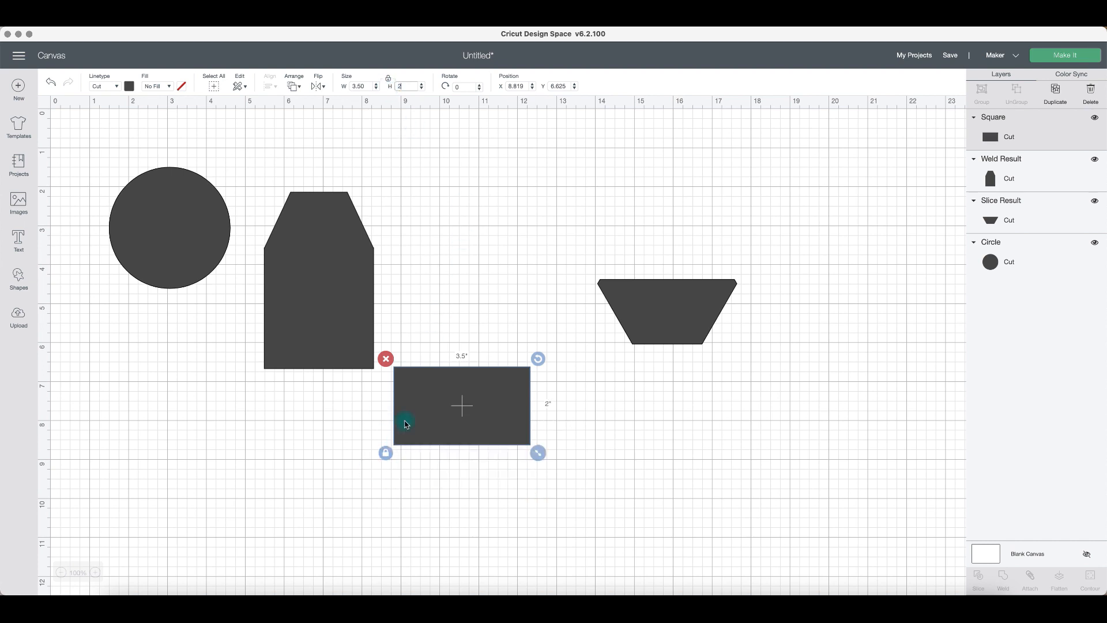
pyautogui.moveTo(428, 406); pyautogui.dragTo(428, 406)
# Step: Change the rectangle's material color to white
pyautogui.click(129, 86)
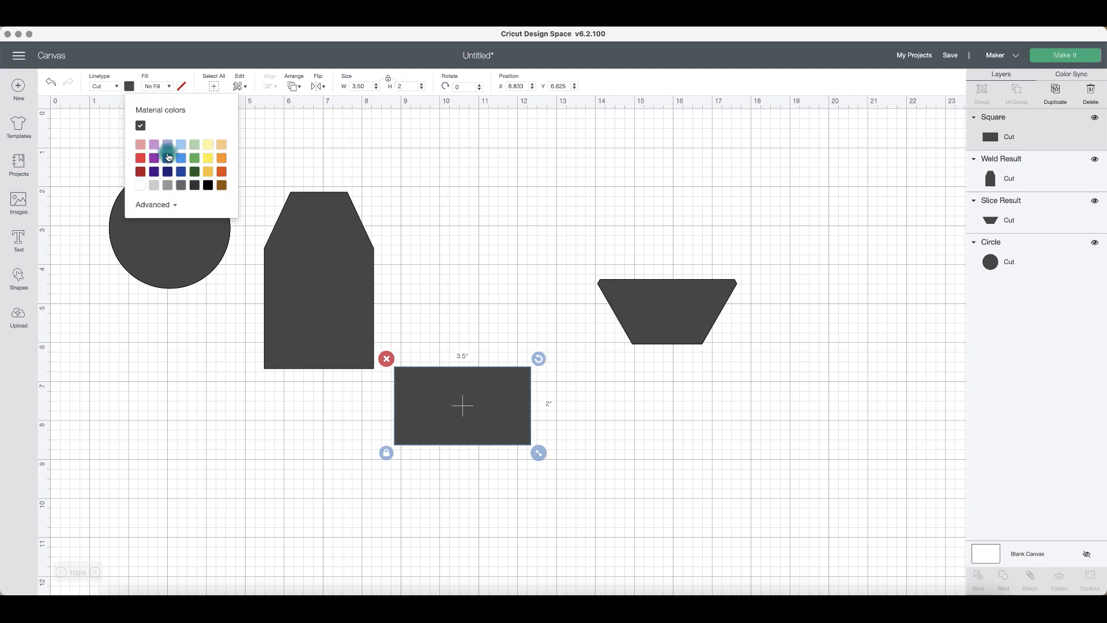
pyautogui.click(142, 189)
pyautogui.click(494, 388)
# Step: Enlarge the tag shape to about 4.04 by 6.14 inches and place the white rectangle on its lower part
pyautogui.moveTo(321, 309); pyautogui.dragTo(407, 307)
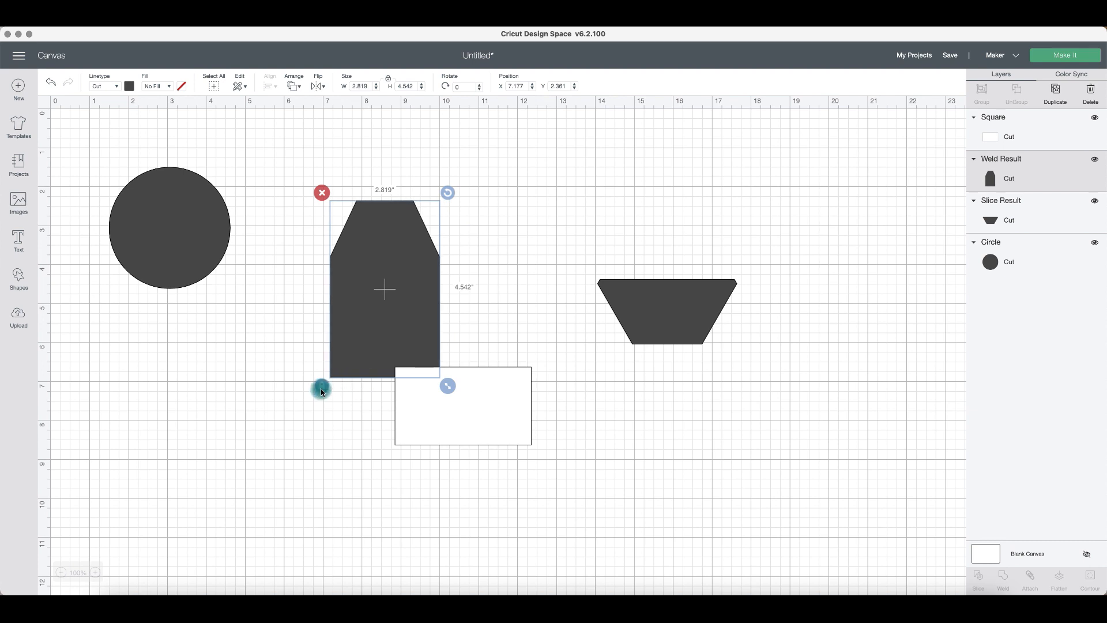
pyautogui.moveTo(449, 388); pyautogui.dragTo(539, 450)
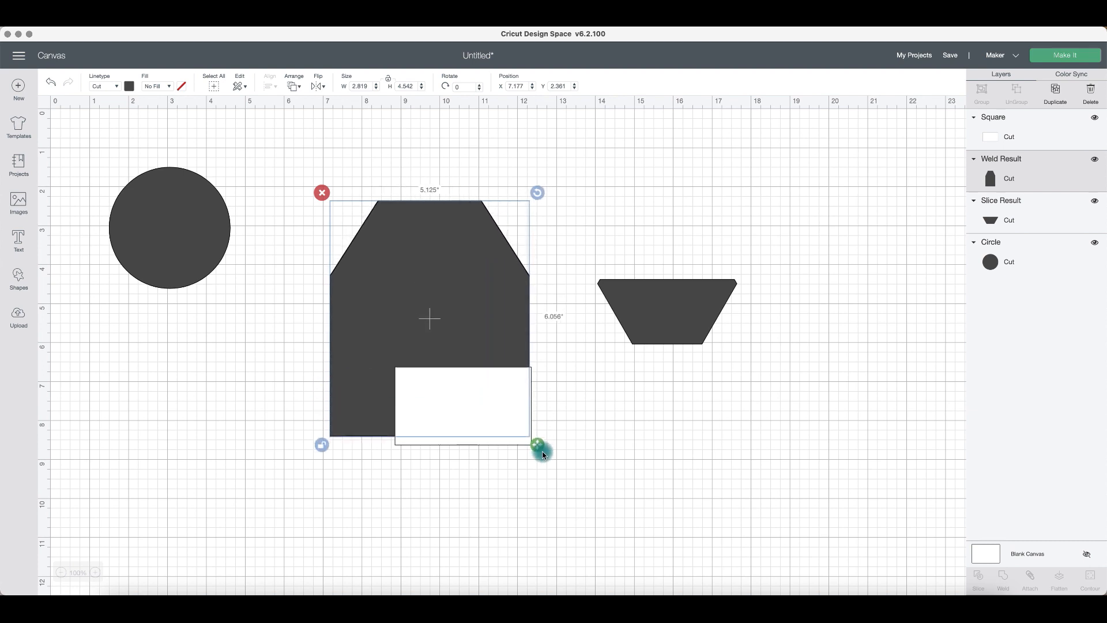
pyautogui.moveTo(471, 415); pyautogui.dragTo(439, 395)
pyautogui.click(530, 409)
pyautogui.moveTo(539, 446); pyautogui.dragTo(516, 450)
pyautogui.moveTo(355, 431); pyautogui.dragTo(368, 428)
pyautogui.moveTo(523, 447); pyautogui.dragTo(515, 450)
pyautogui.moveTo(455, 311); pyautogui.dragTo(459, 304)
pyautogui.moveTo(460, 378); pyautogui.dragTo(427, 368)
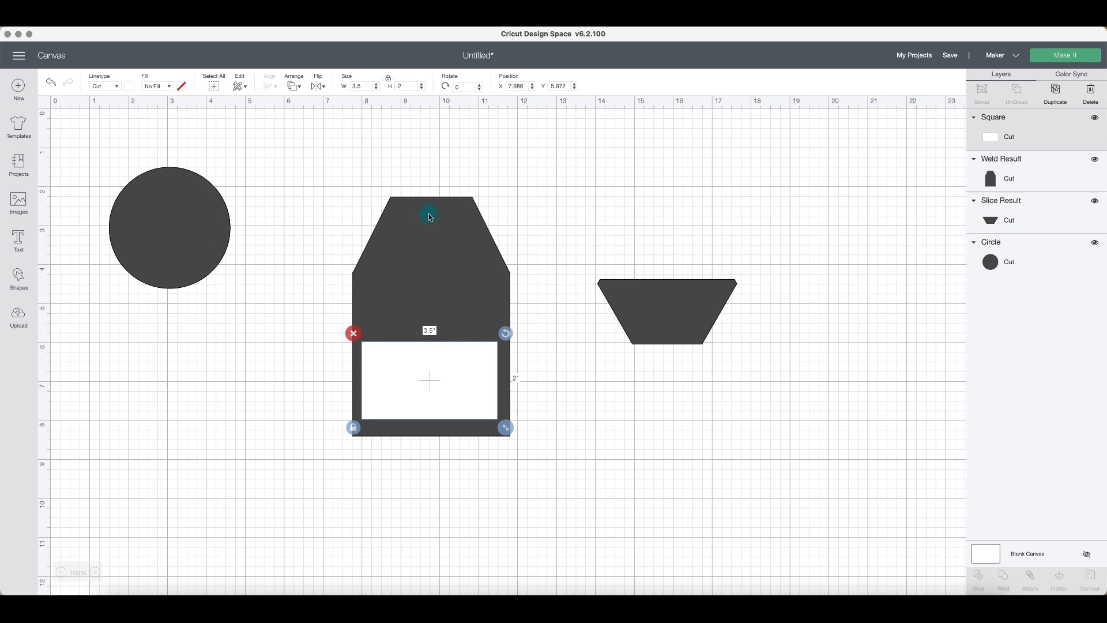
# Step: Shrink the circle to 0.15 inches and place it just inside the tag's upper edge
pyautogui.click(199, 218)
pyautogui.moveTo(244, 289); pyautogui.dragTo(266, 220)
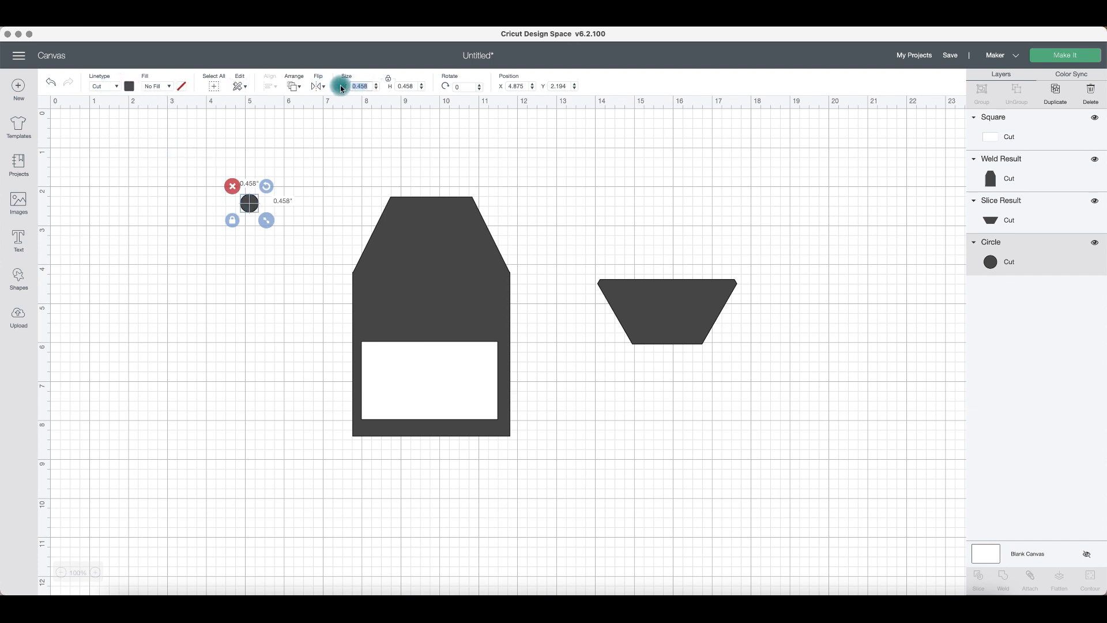
pyautogui.write('5')
pyautogui.press('Return')
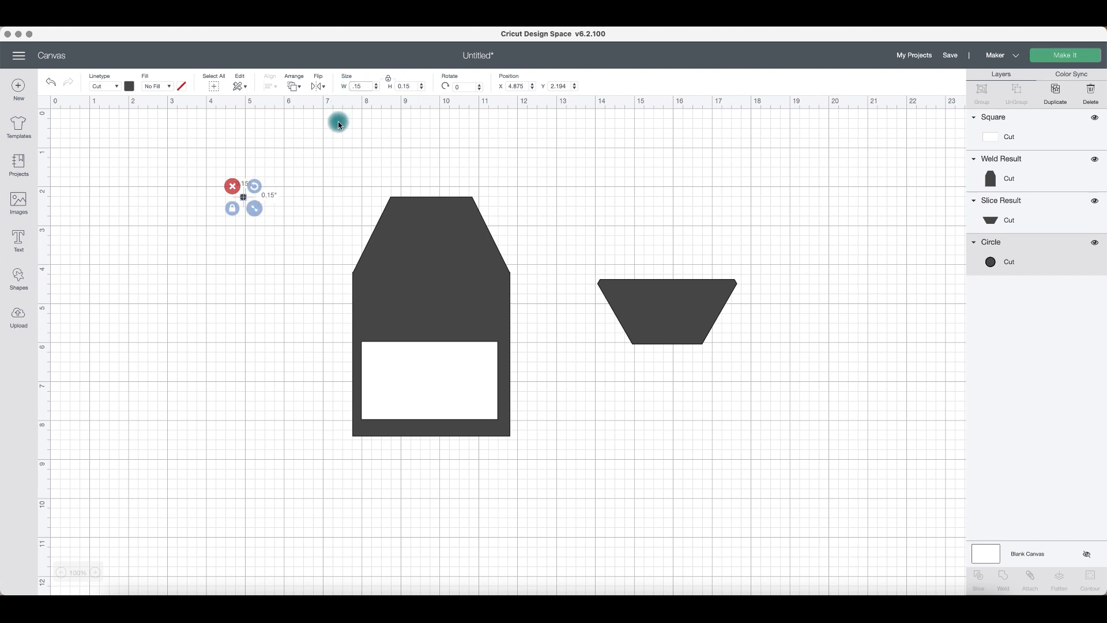
pyautogui.moveTo(365, 203); pyautogui.dragTo(435, 206)
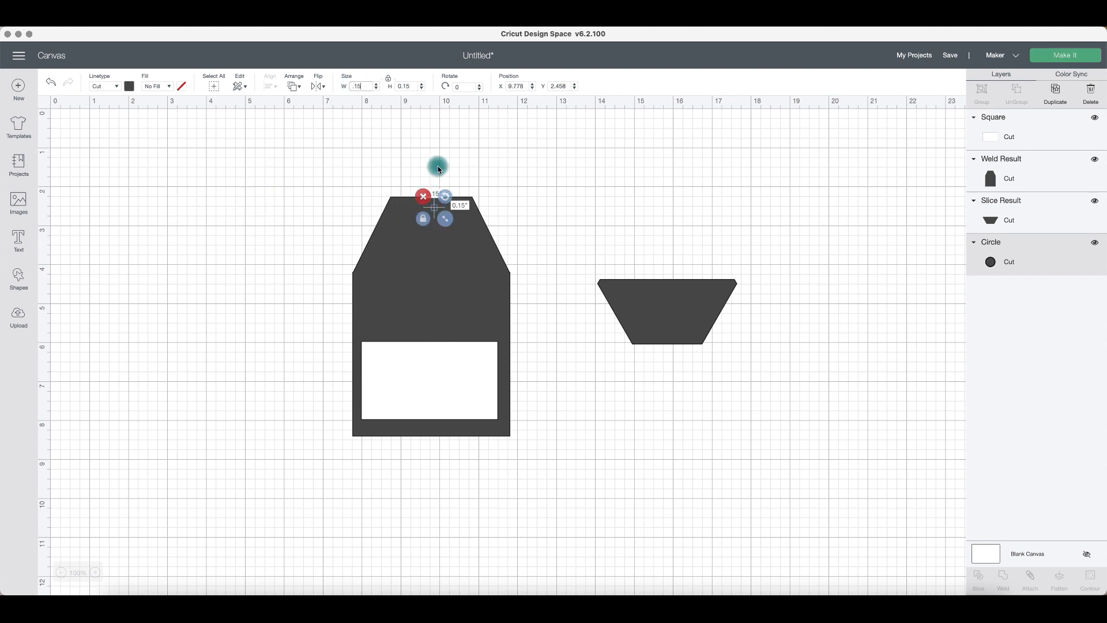
pyautogui.click(432, 186)
# Step: Send the tag shape behind all other shapes so the small circle lies on top of it
pyautogui.click(401, 207)
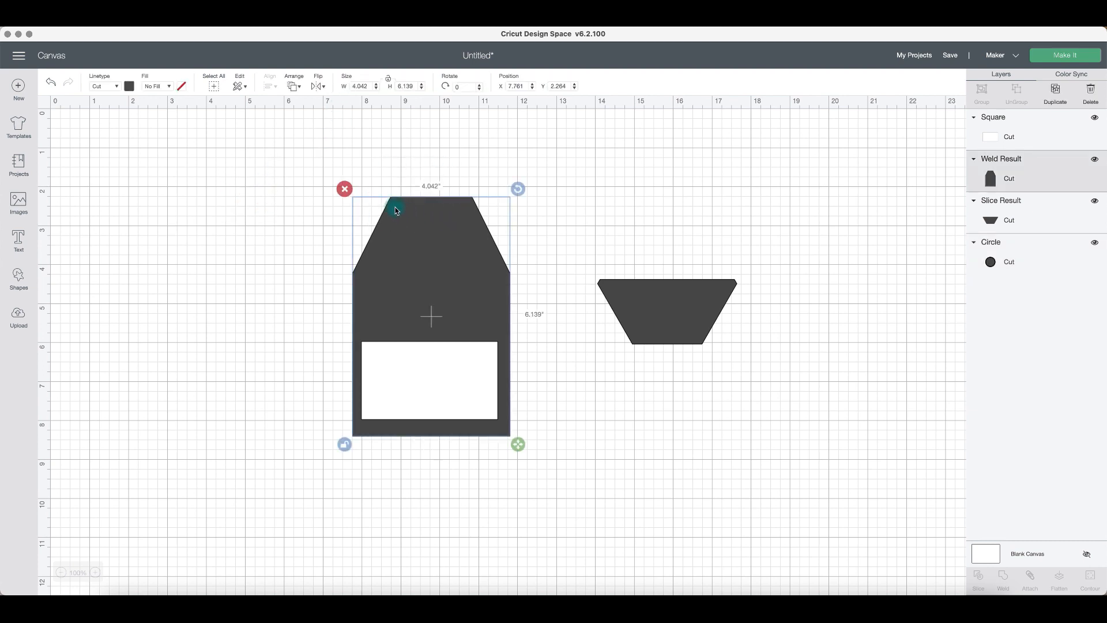
pyautogui.click(294, 86)
pyautogui.click(342, 123)
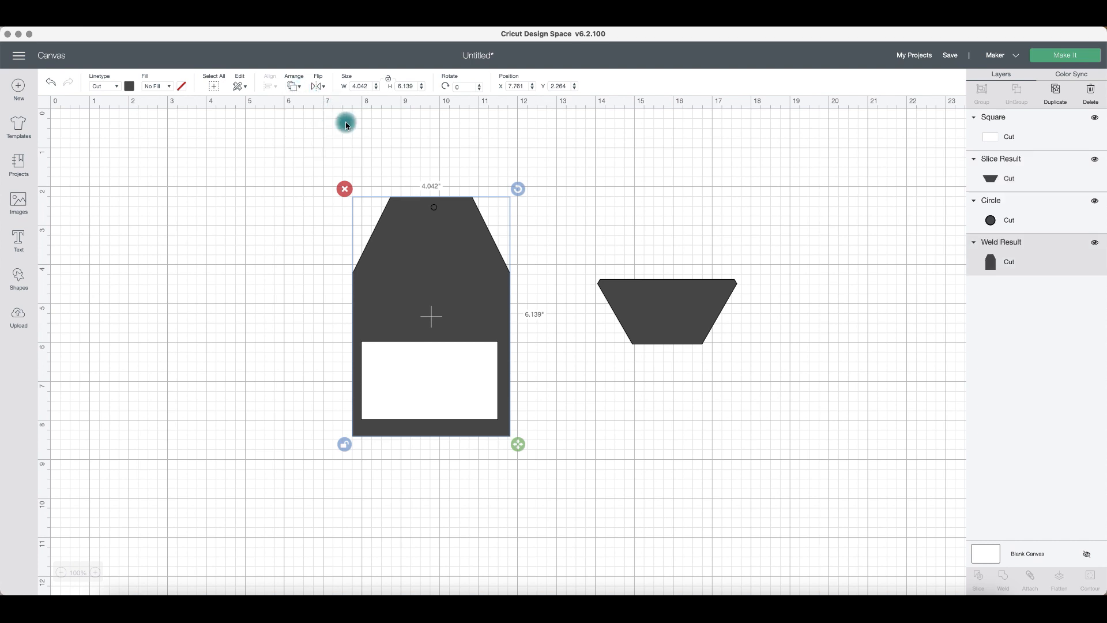
pyautogui.moveTo(410, 178); pyautogui.dragTo(456, 233)
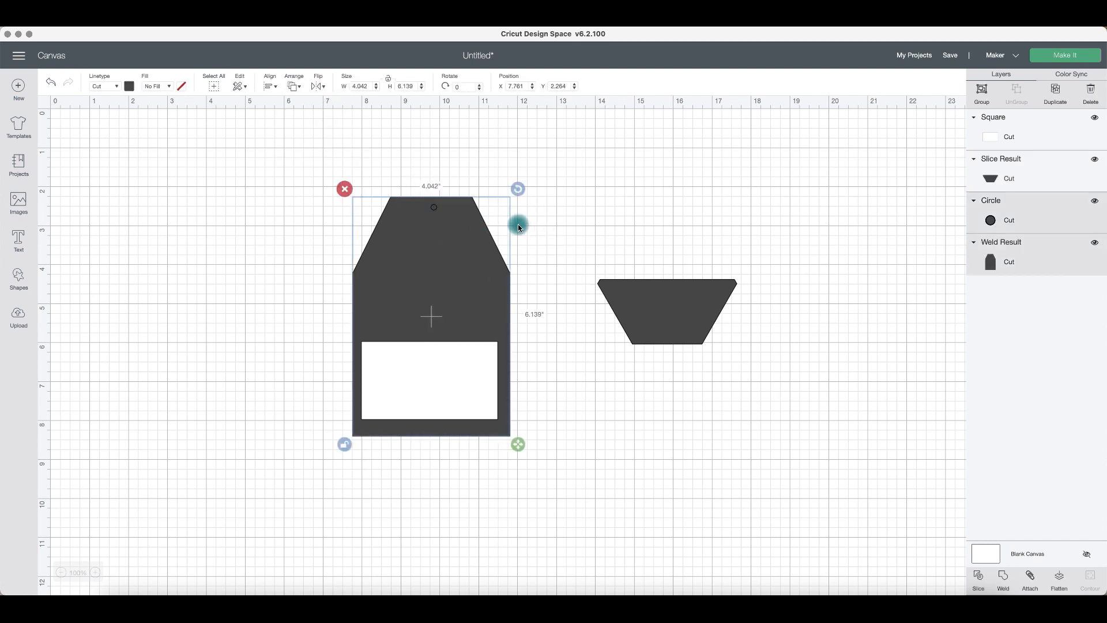
pyautogui.click(542, 197)
# Step: Enlarge the small circle on the tag slightly by entering a larger width
pyautogui.click(433, 208)
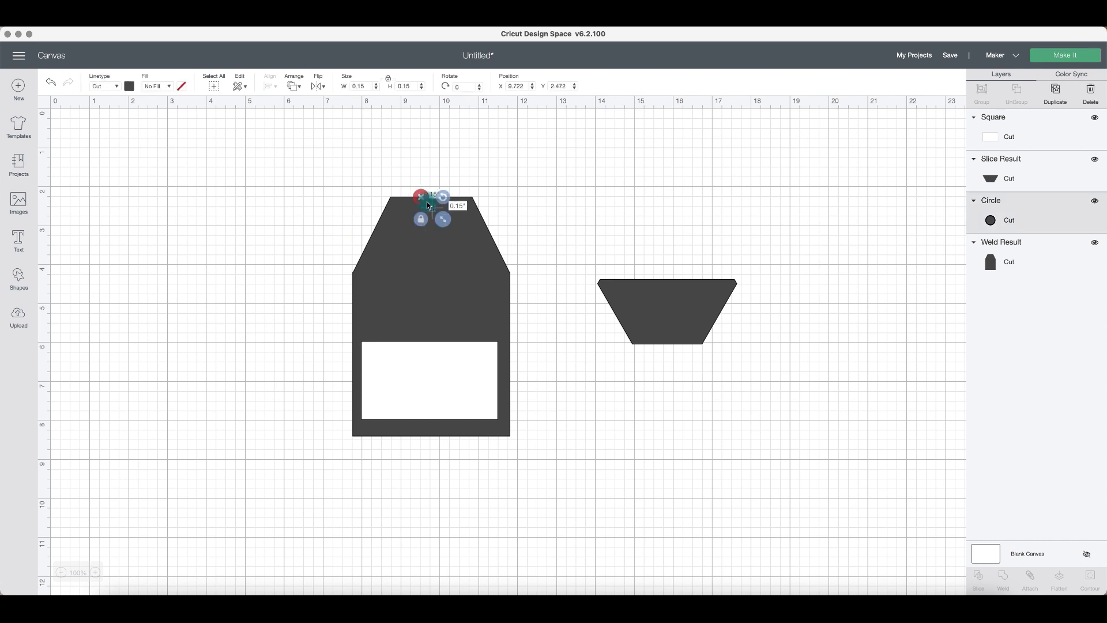
pyautogui.moveTo(363, 85); pyautogui.dragTo(348, 86)
pyautogui.click(501, 199)
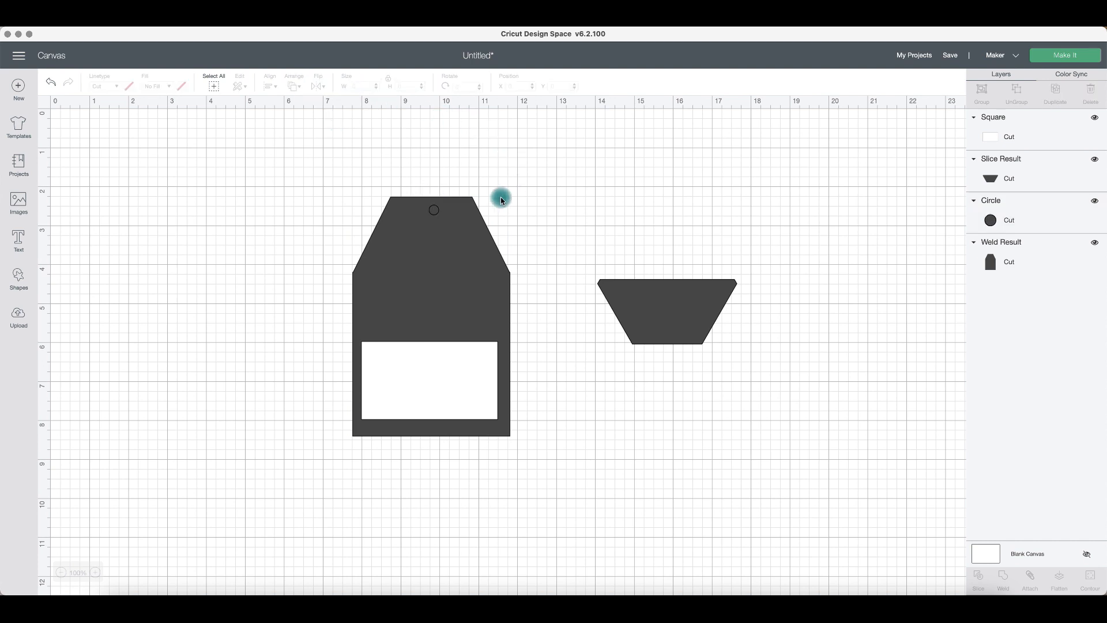
# Step: Reposition the circle near the tag's upper edge and center it horizontally with the tag
pyautogui.moveTo(436, 212); pyautogui.dragTo(440, 229)
pyautogui.click(431, 208)
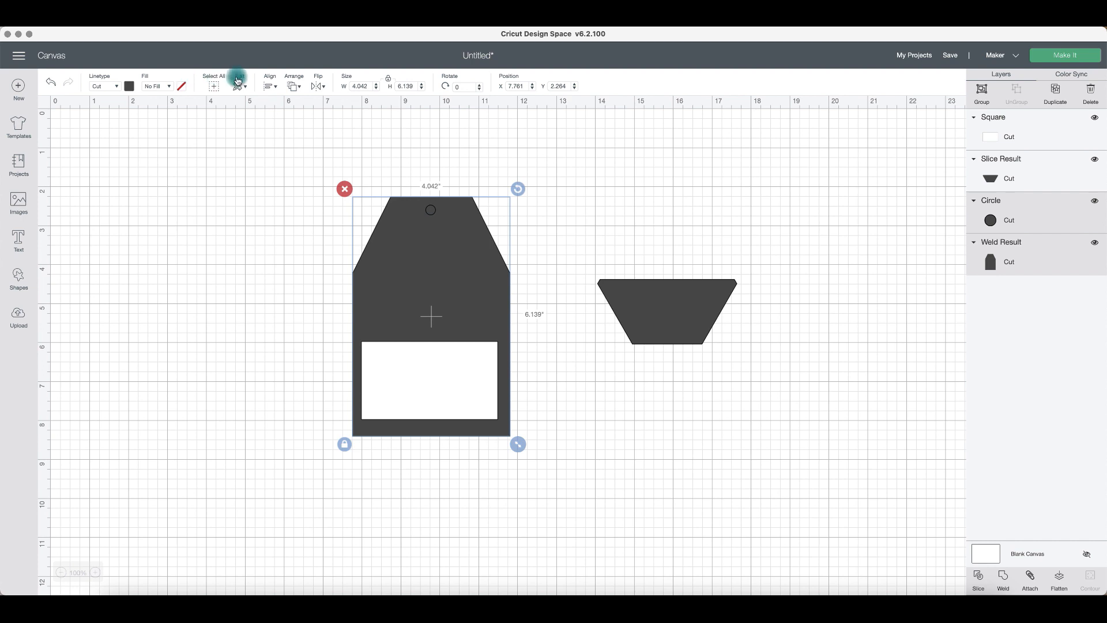
pyautogui.click(271, 87)
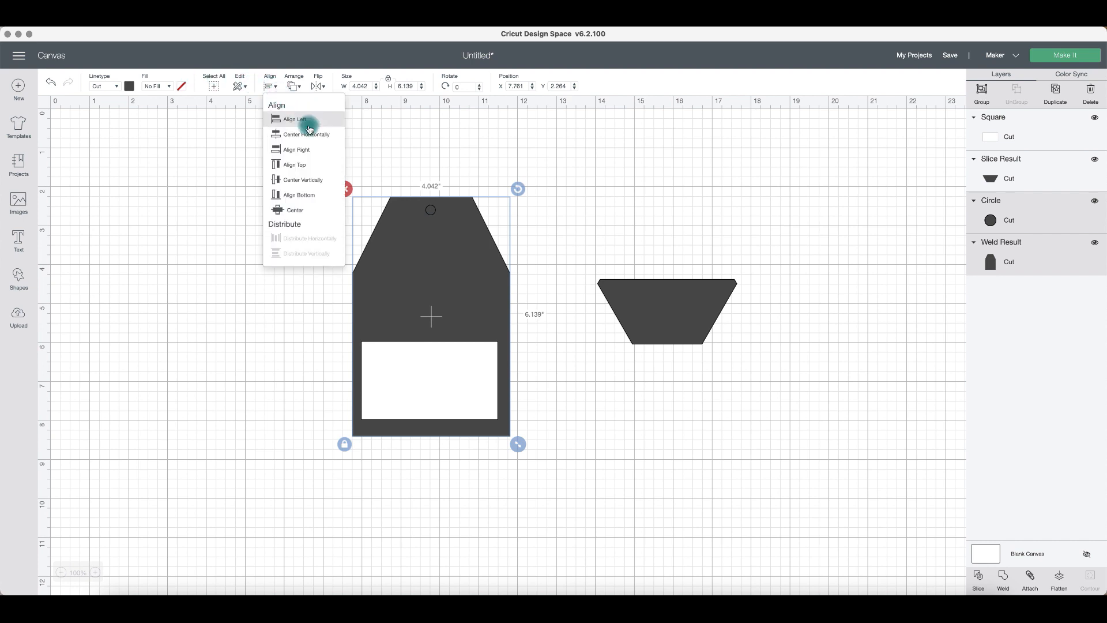
pyautogui.click(310, 133)
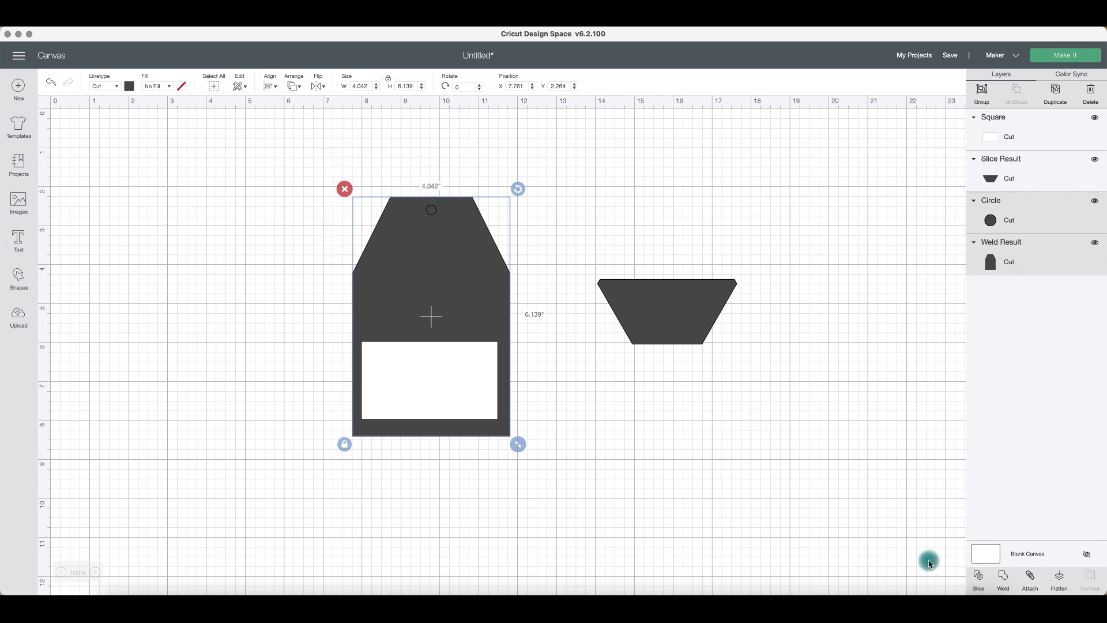
# Step: Slice the circle out of the tag to make a hole, and remove the cut-out pieces
pyautogui.click(976, 575)
pyautogui.moveTo(459, 211); pyautogui.dragTo(633, 221)
pyautogui.click(565, 178)
# Step: Examine the sliced tag's contours without hiding any of them
pyautogui.click(445, 217)
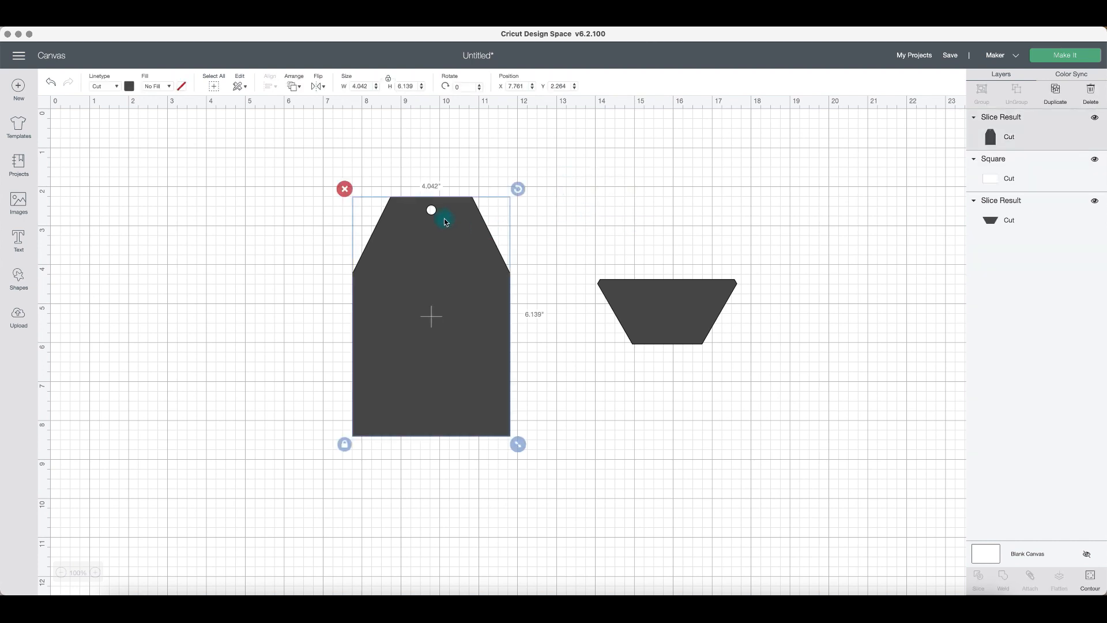
pyautogui.click(1090, 572)
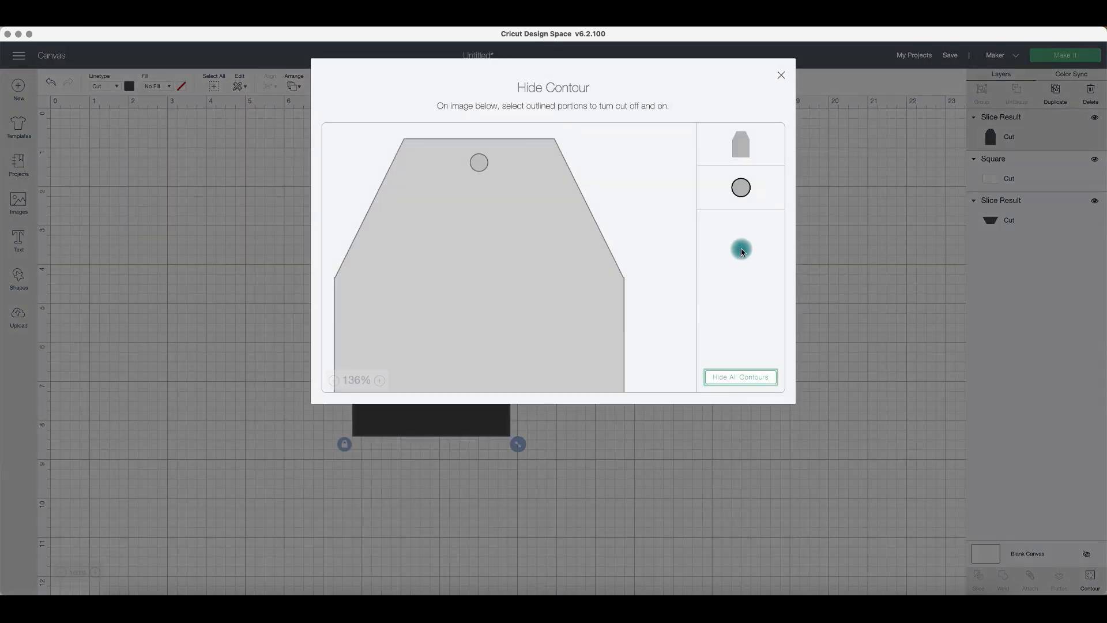
pyautogui.click(839, 432)
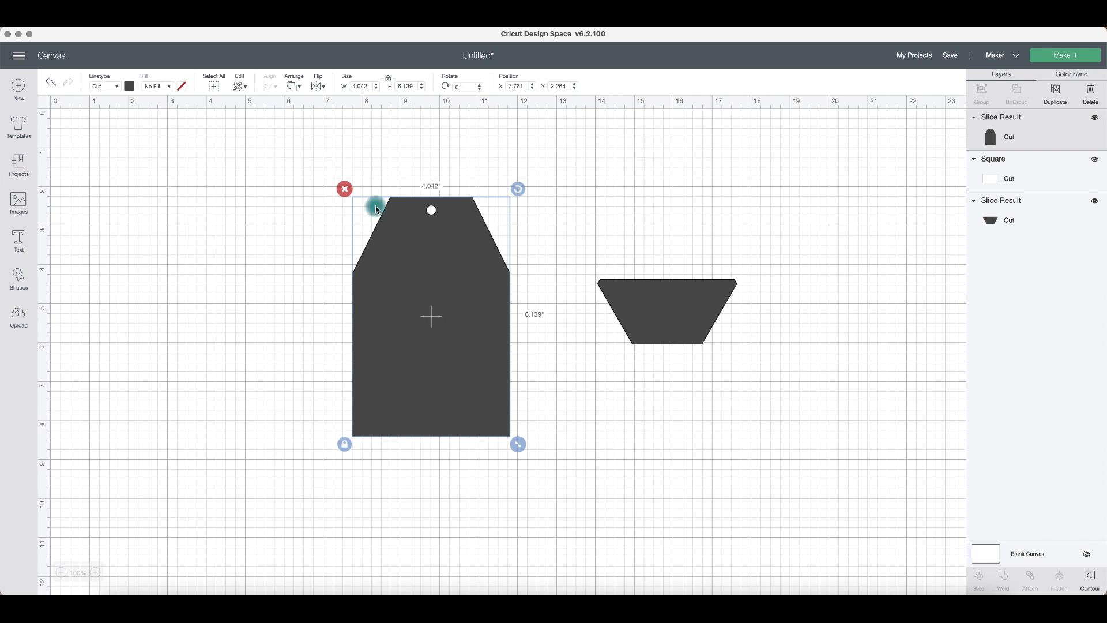
# Step: Send the tag to the back and reposition the white rectangle on its lower part
pyautogui.click(297, 87)
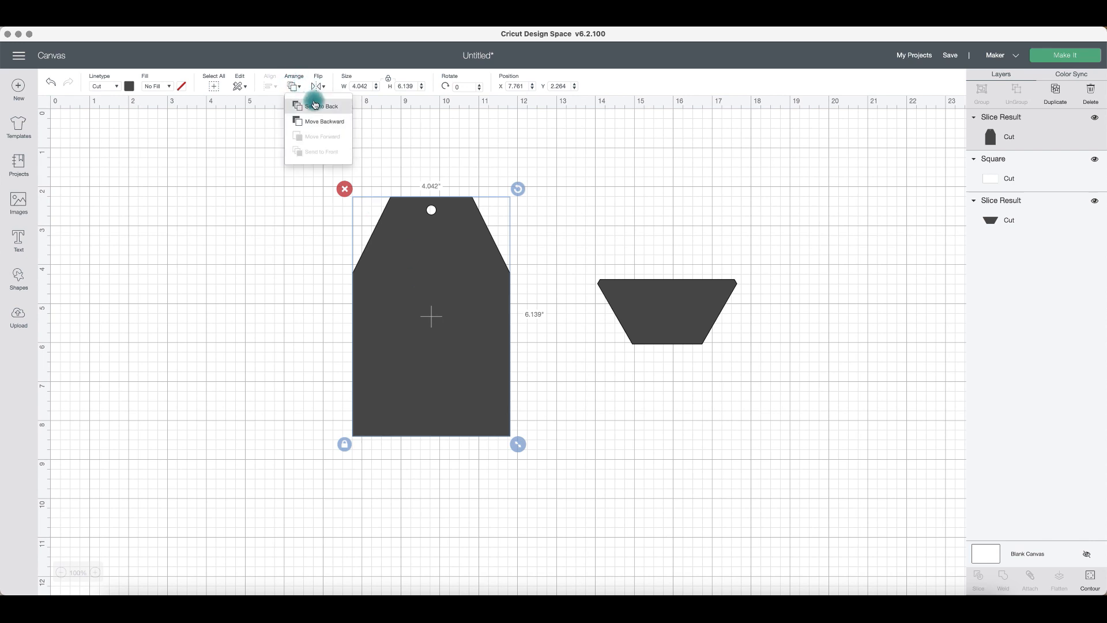
pyautogui.click(318, 110)
pyautogui.click(413, 370)
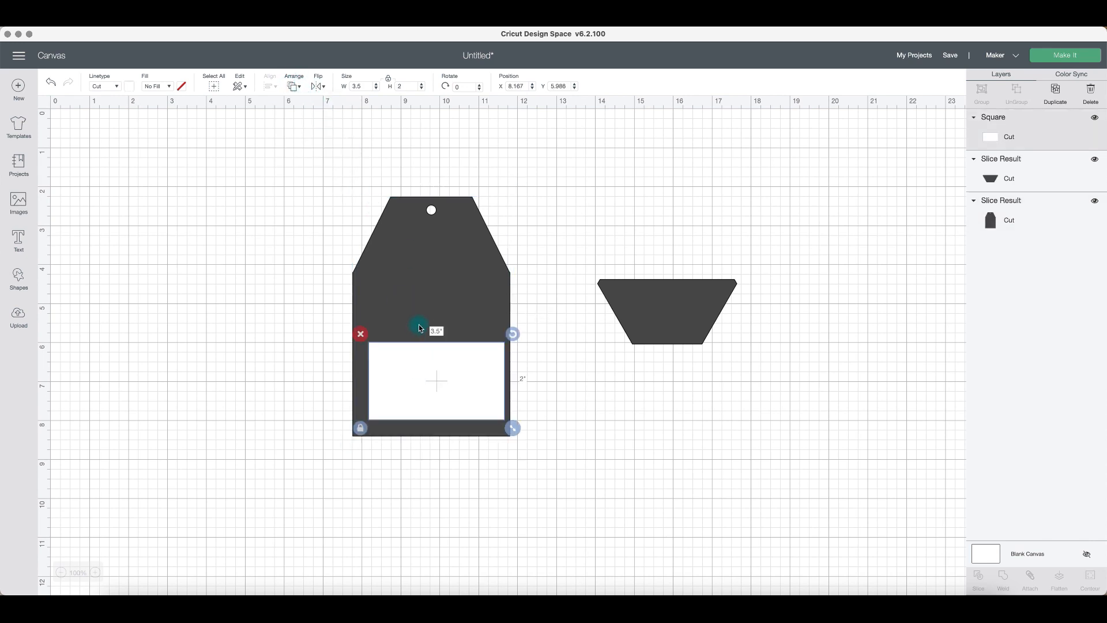
pyautogui.moveTo(436, 366); pyautogui.dragTo(431, 367)
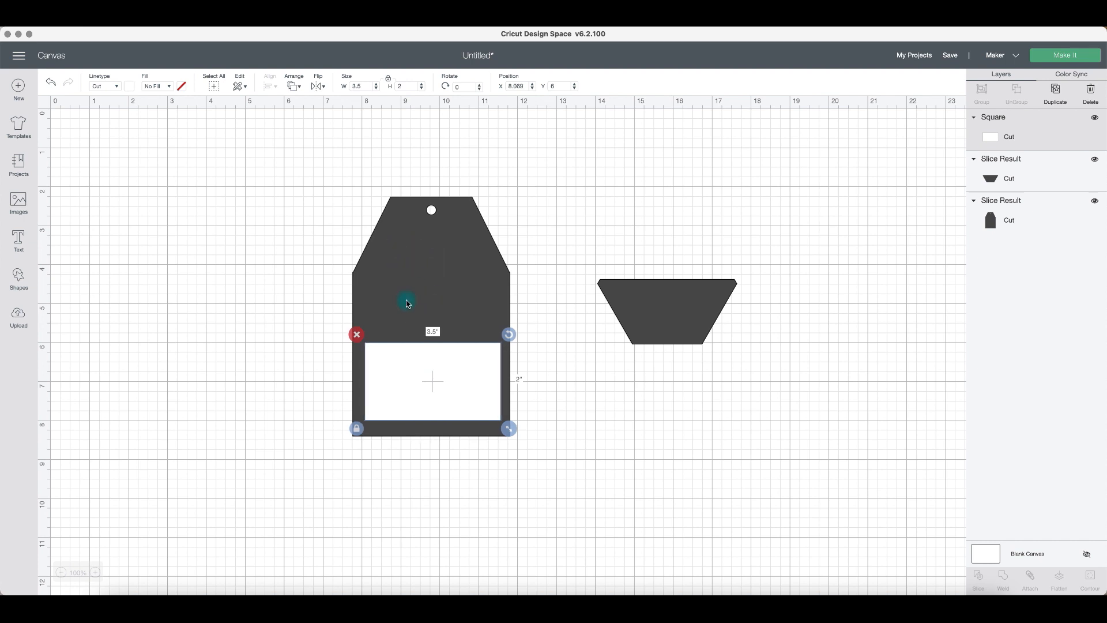
# Step: Change the tag's material color to light blue and delete the leftover trapezoid
pyautogui.click(434, 290)
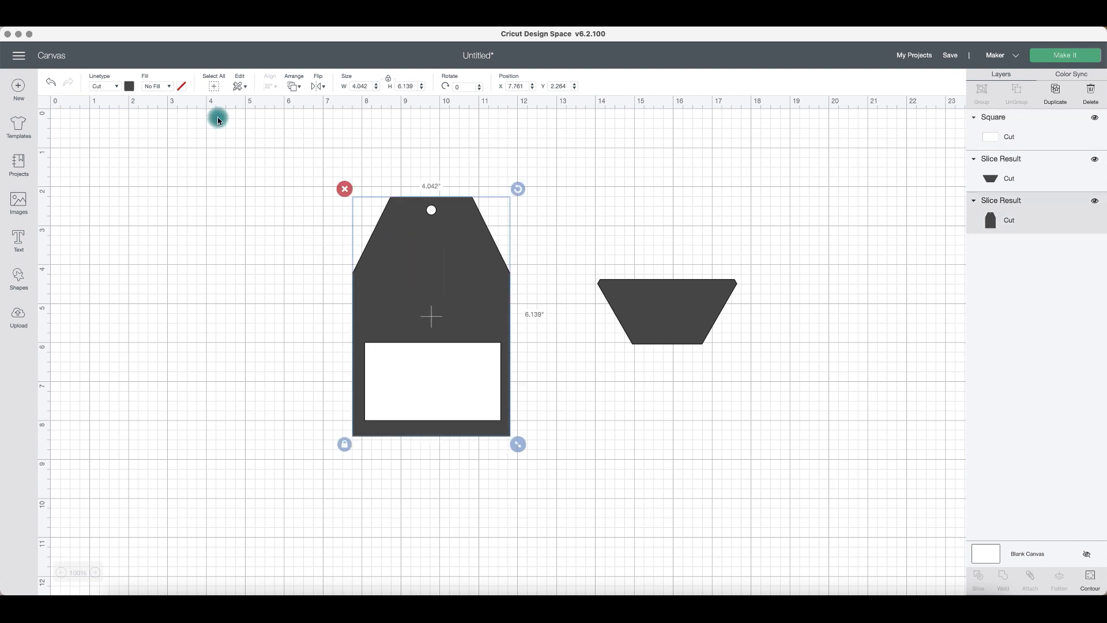
pyautogui.click(130, 86)
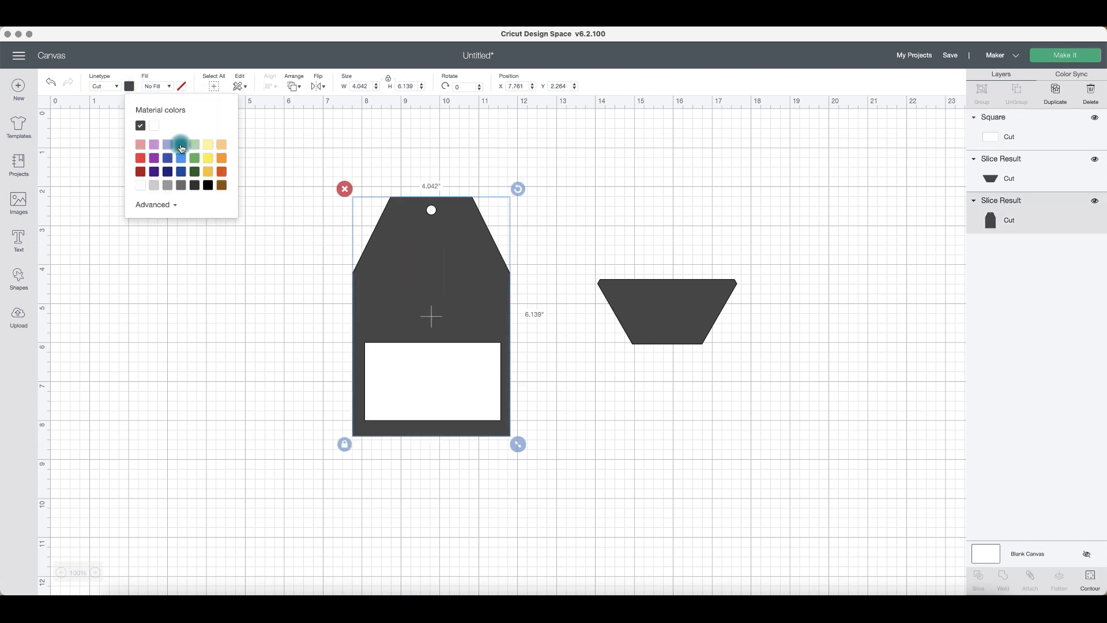
pyautogui.click(180, 144)
pyautogui.click(587, 264)
pyautogui.click(661, 313)
pyautogui.click(589, 269)
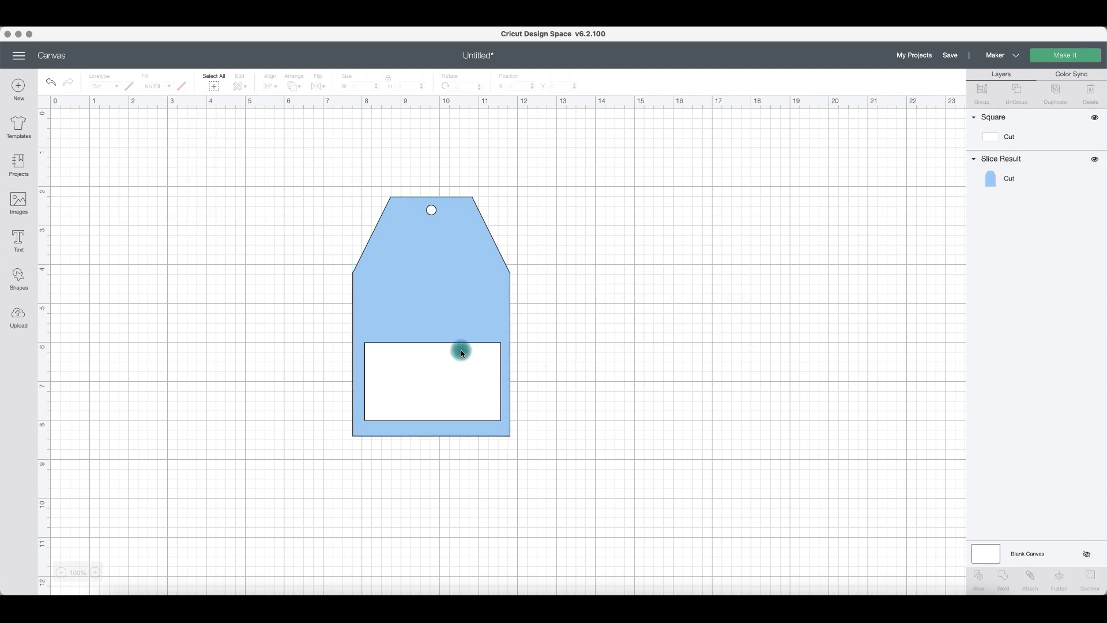
# Step: Move the white rectangle slightly lower on the tag and center the two shapes horizontally
pyautogui.moveTo(437, 392); pyautogui.dragTo(436, 400)
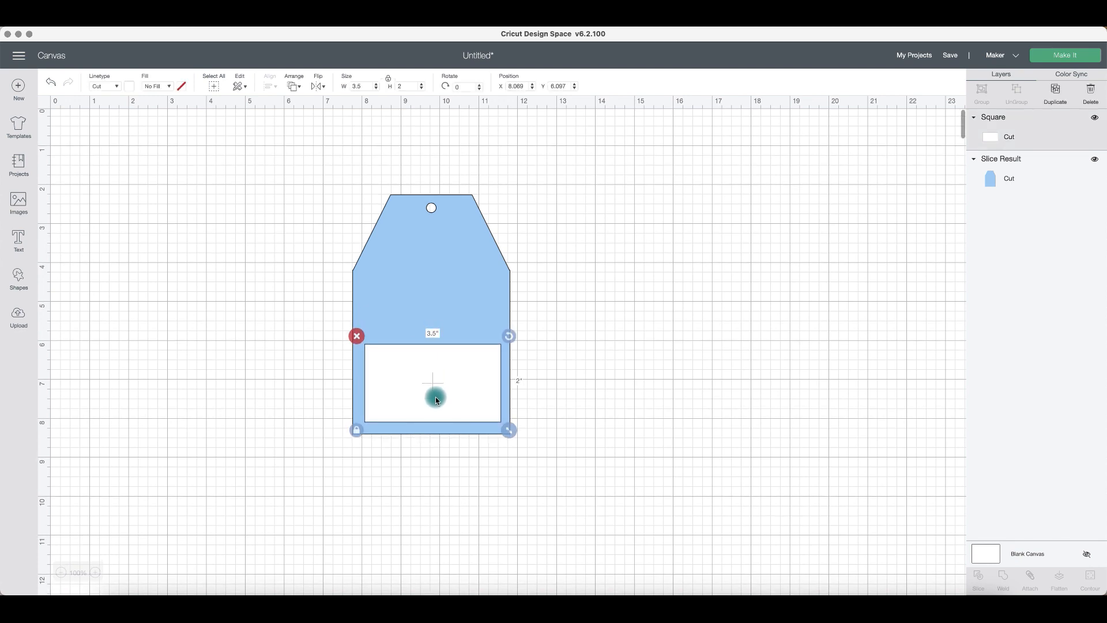
pyautogui.click(588, 408)
pyautogui.moveTo(564, 408); pyautogui.dragTo(378, 372)
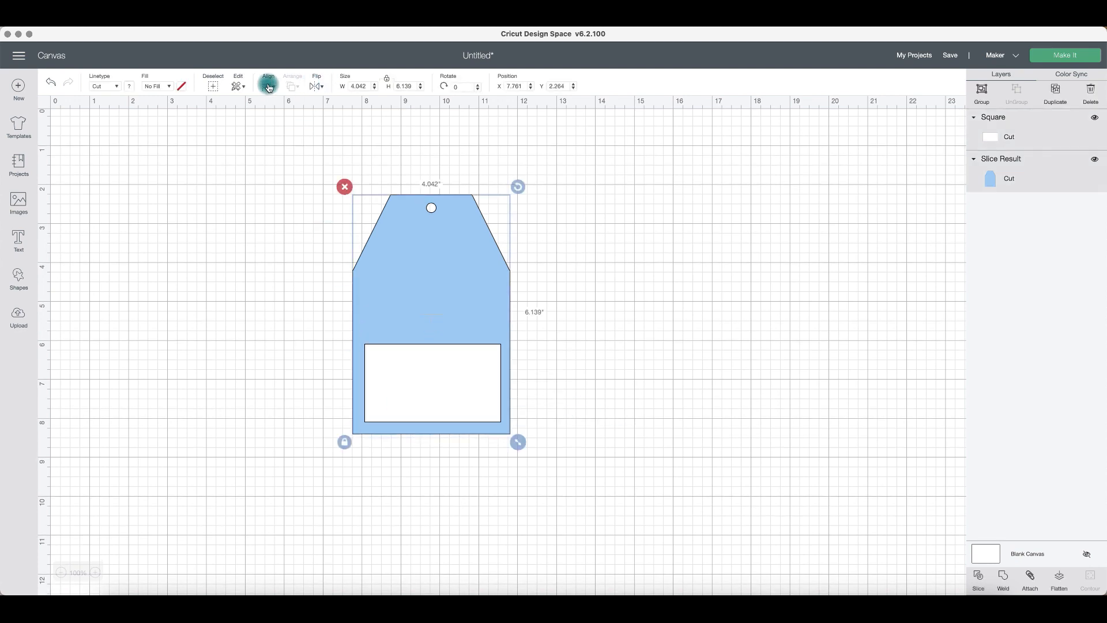
pyautogui.click(269, 87)
pyautogui.click(299, 136)
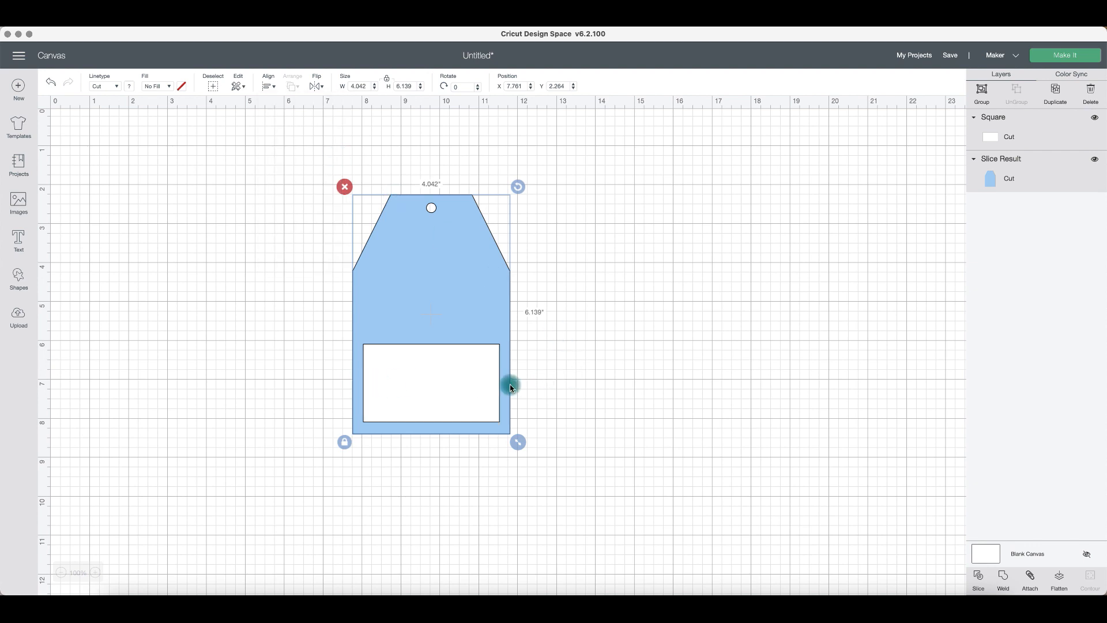
pyautogui.click(596, 418)
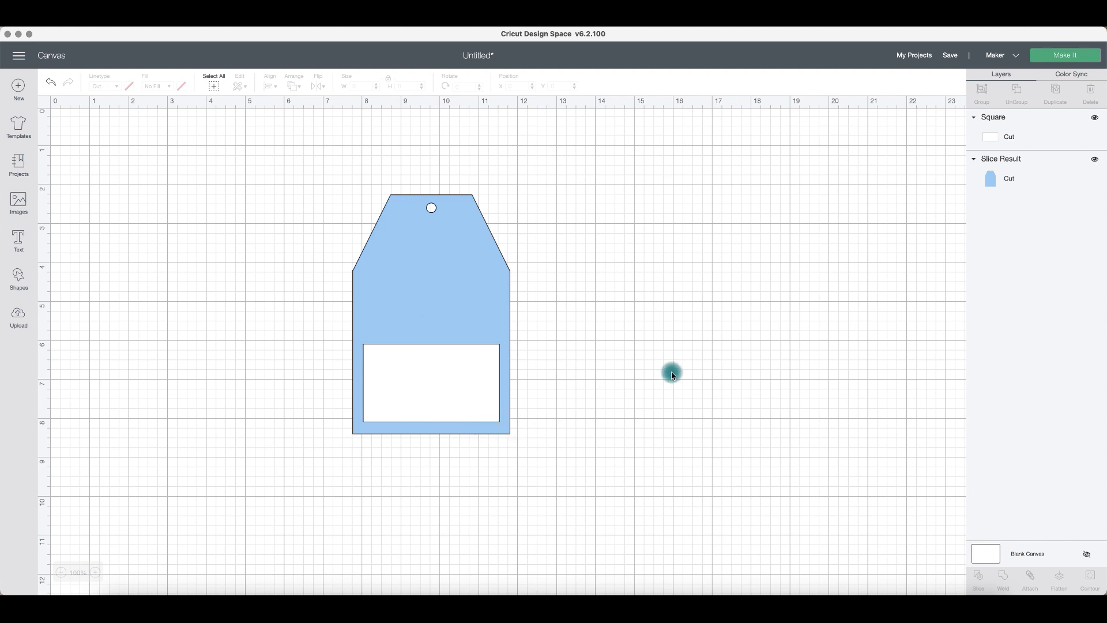
# Step: Group the white rectangle with the tag and move the group up and to the left on the canvas
pyautogui.hscroll(1, 551, 403)
pyautogui.scroll(-1, 551, 404)
pyautogui.press('super+a')
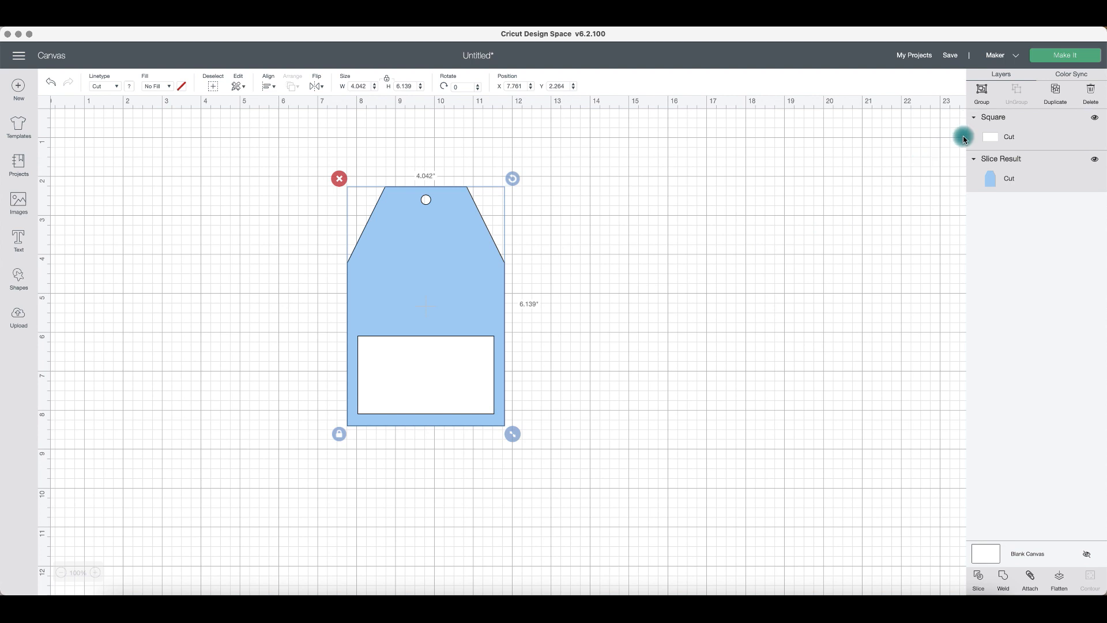
pyautogui.click(982, 98)
pyautogui.moveTo(426, 330); pyautogui.dragTo(365, 317)
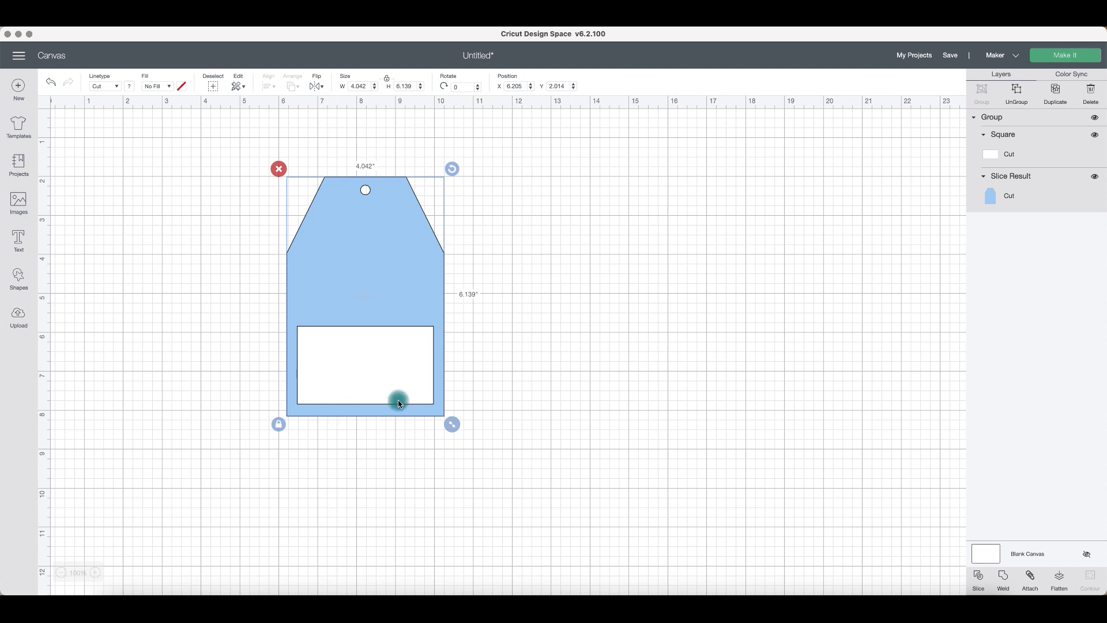
pyautogui.click(20, 317)
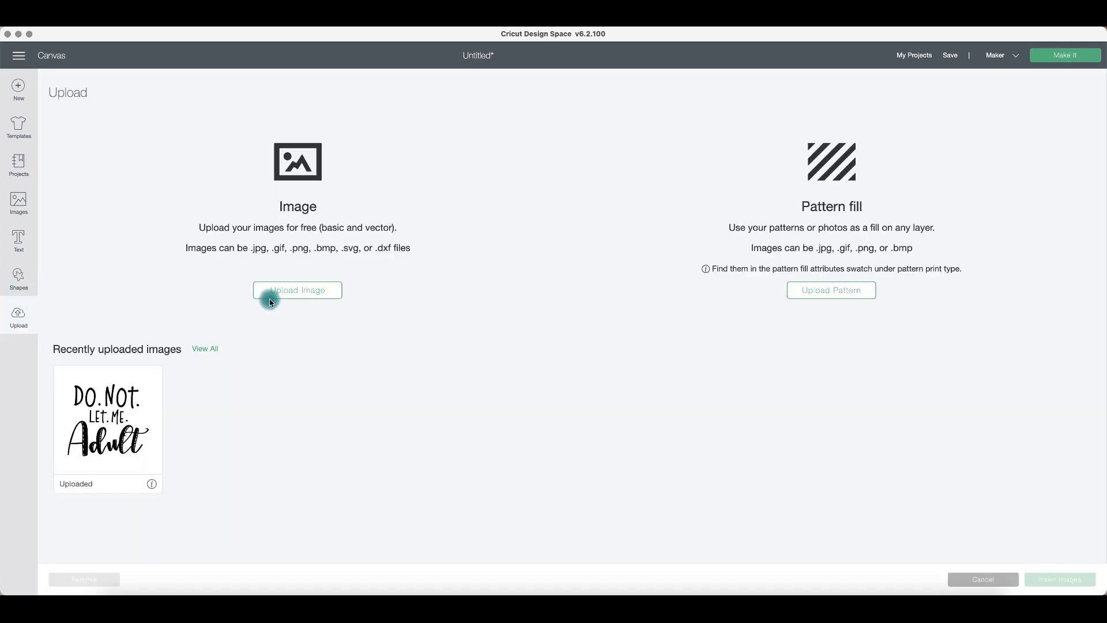
pyautogui.click(17, 280)
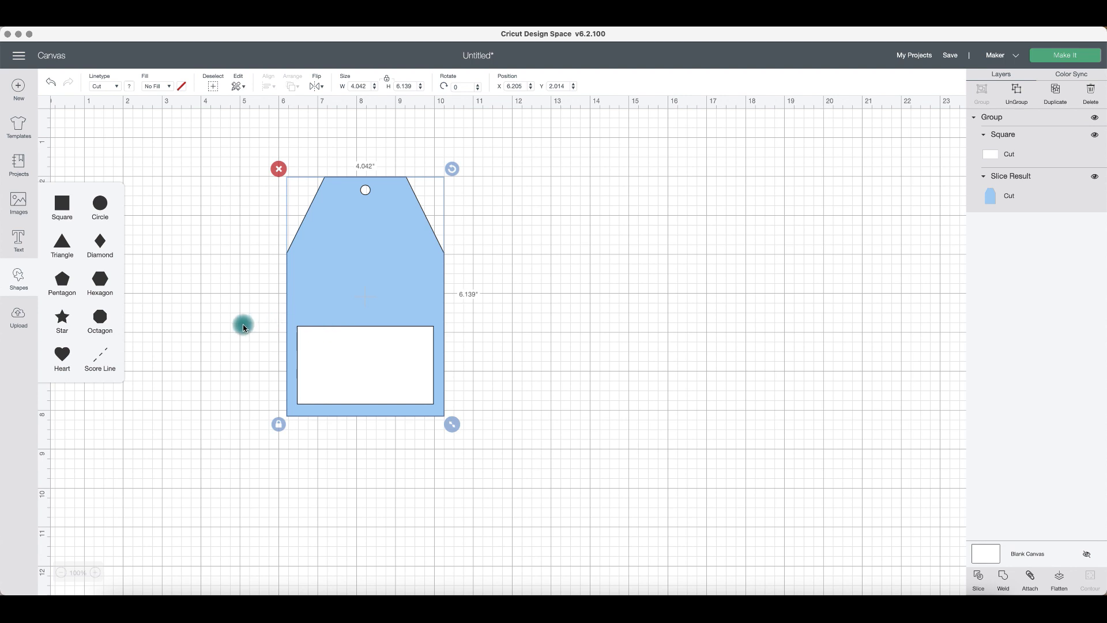
pyautogui.click(209, 322)
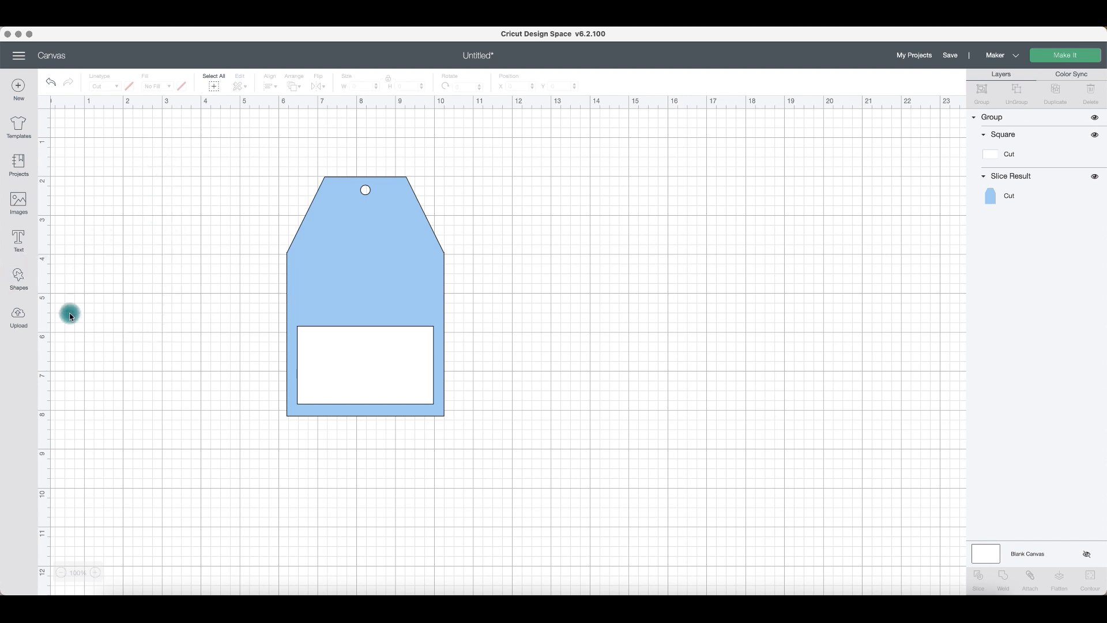
# Step: Add a text object reading "C c" on the empty canvas below the tag
pyautogui.click(18, 241)
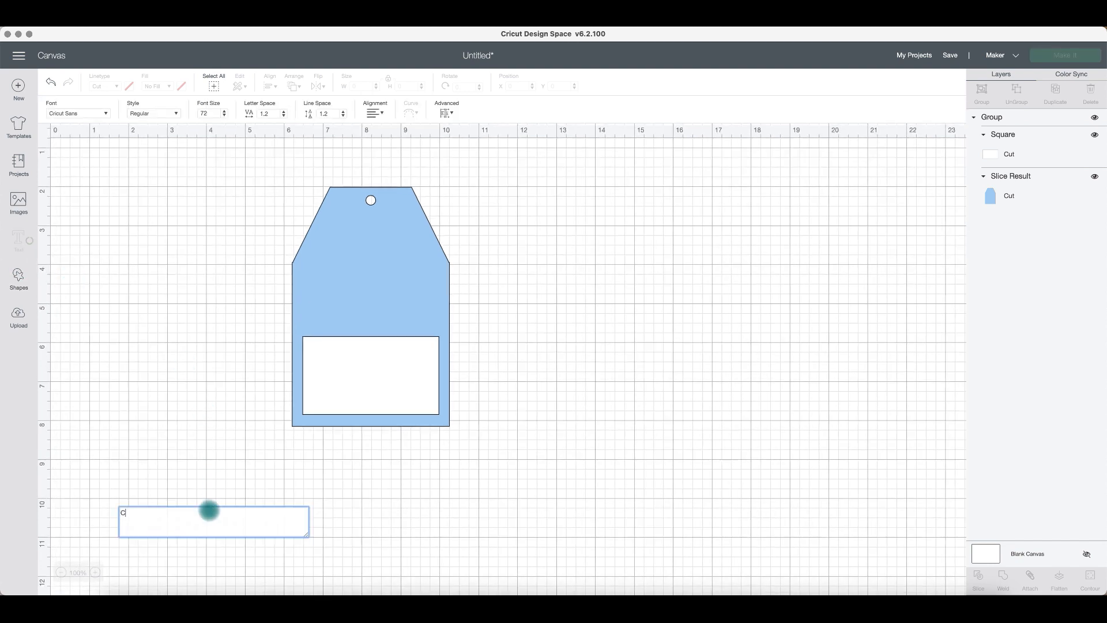
pyautogui.write('C')
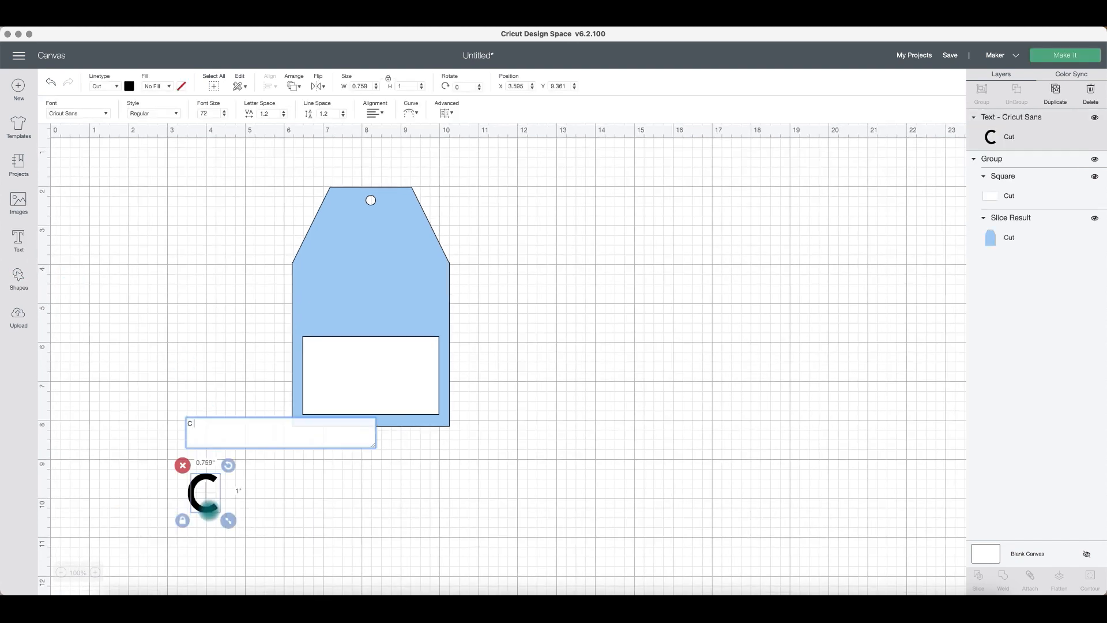
pyautogui.write('c')
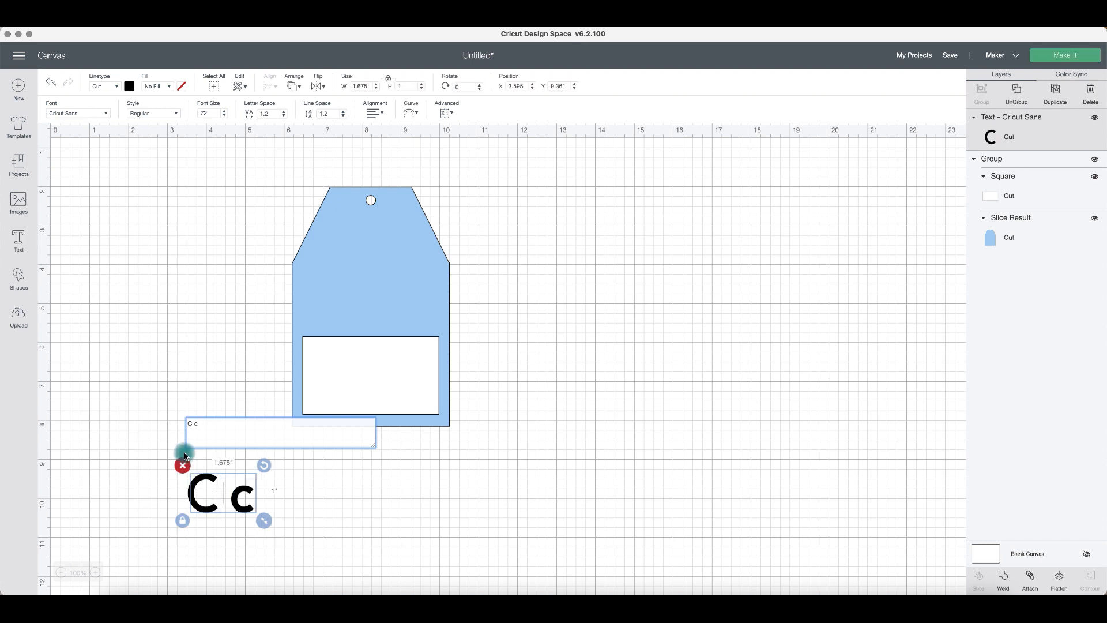
pyautogui.click(209, 498)
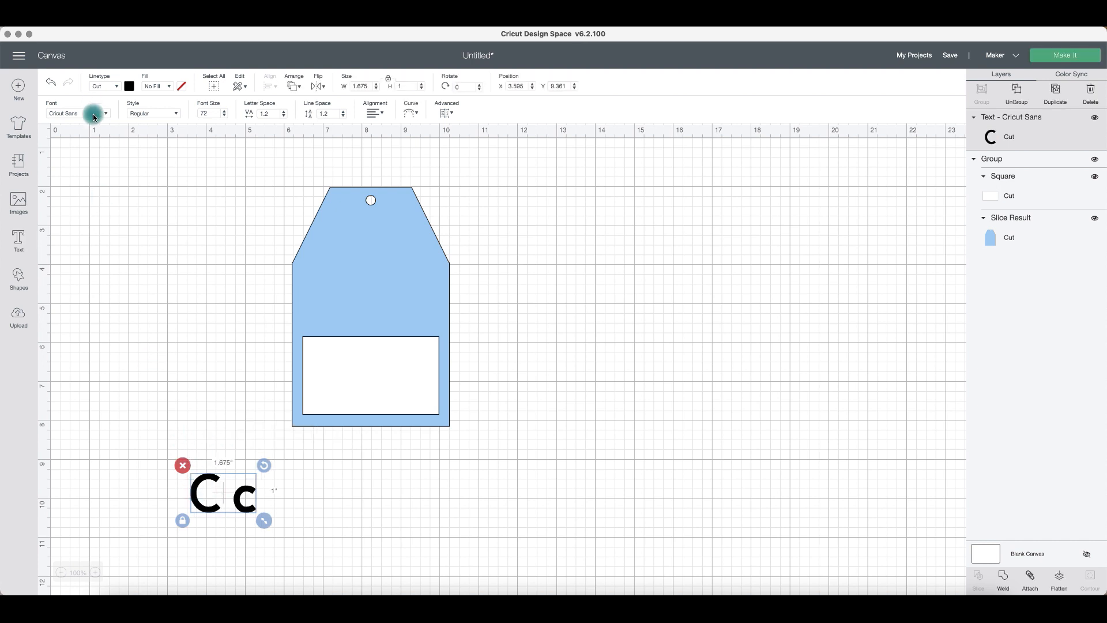
# Step: Filter the font list and change the text's font to Algebra in the Writing style
pyautogui.click(92, 113)
pyautogui.click(944, 88)
pyautogui.click(855, 88)
pyautogui.click(944, 88)
pyautogui.click(897, 146)
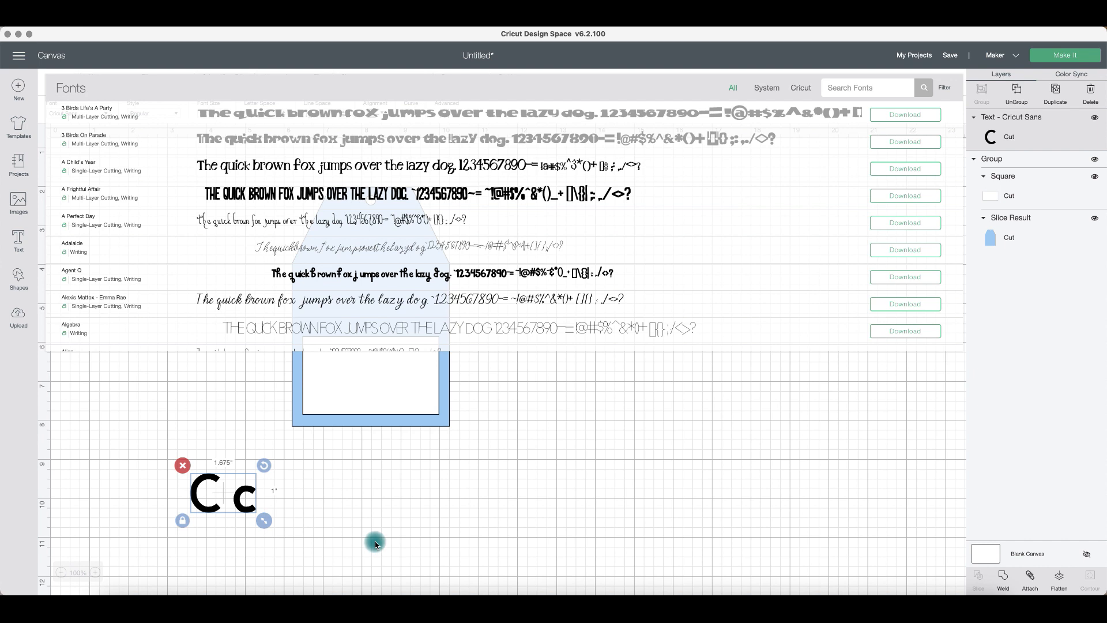
pyautogui.click(231, 327)
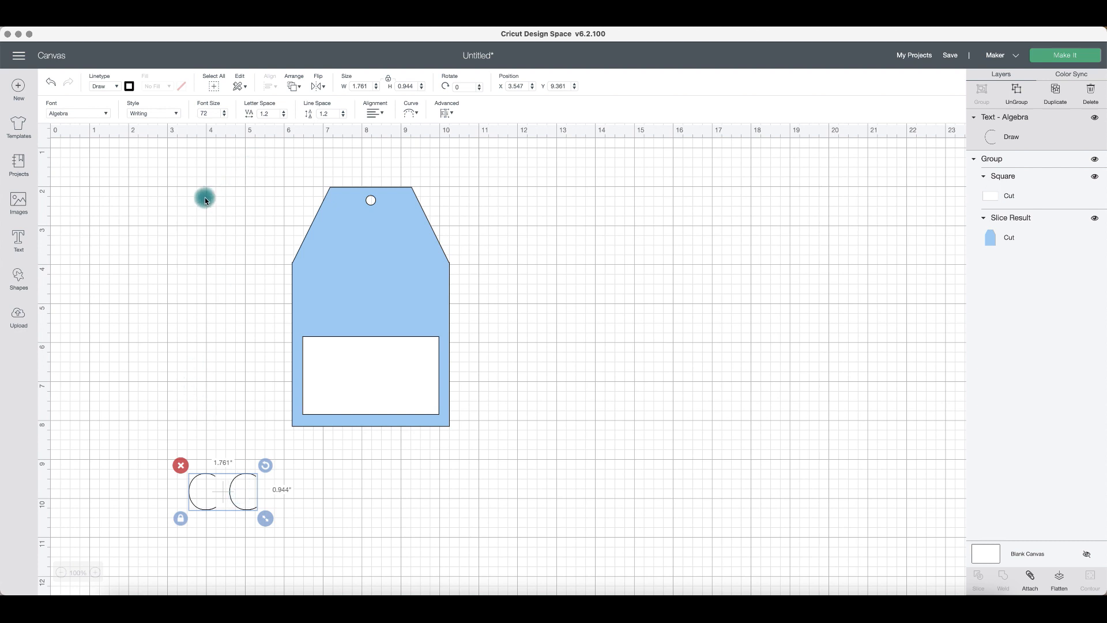
# Step: Ungroup the text into two separate C letters
pyautogui.click(1015, 90)
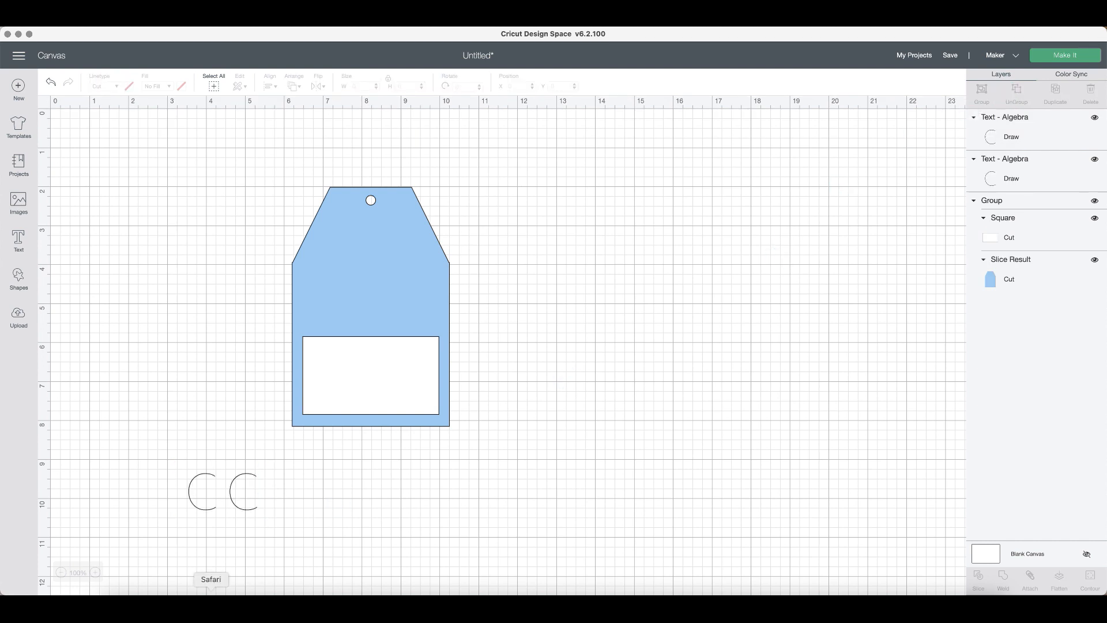
pyautogui.click(235, 507)
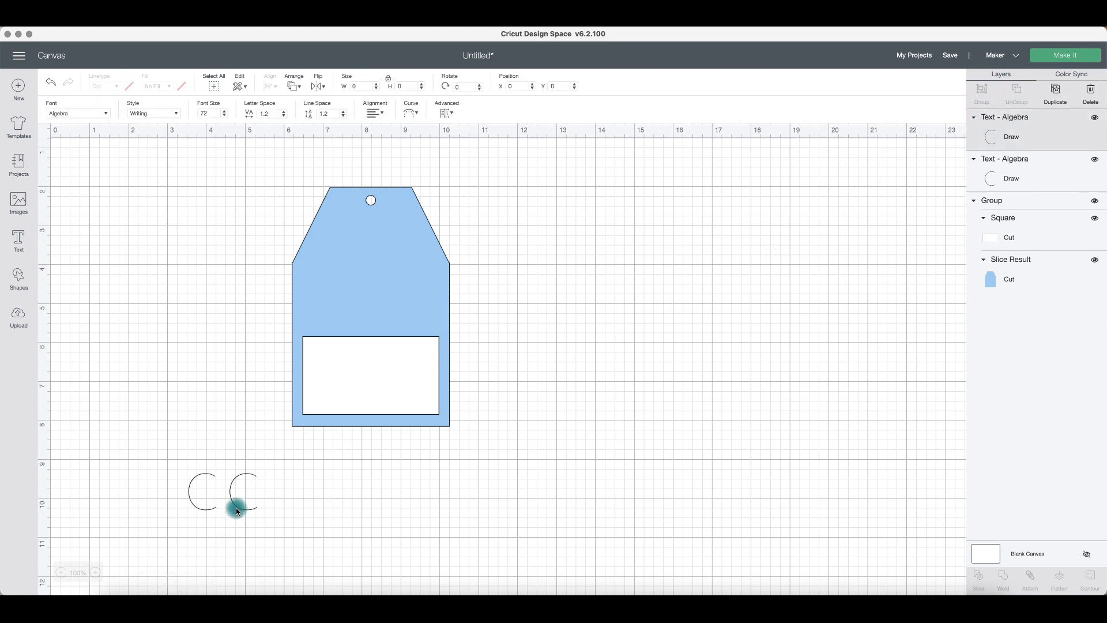
pyautogui.click(94, 115)
pyautogui.click(223, 464)
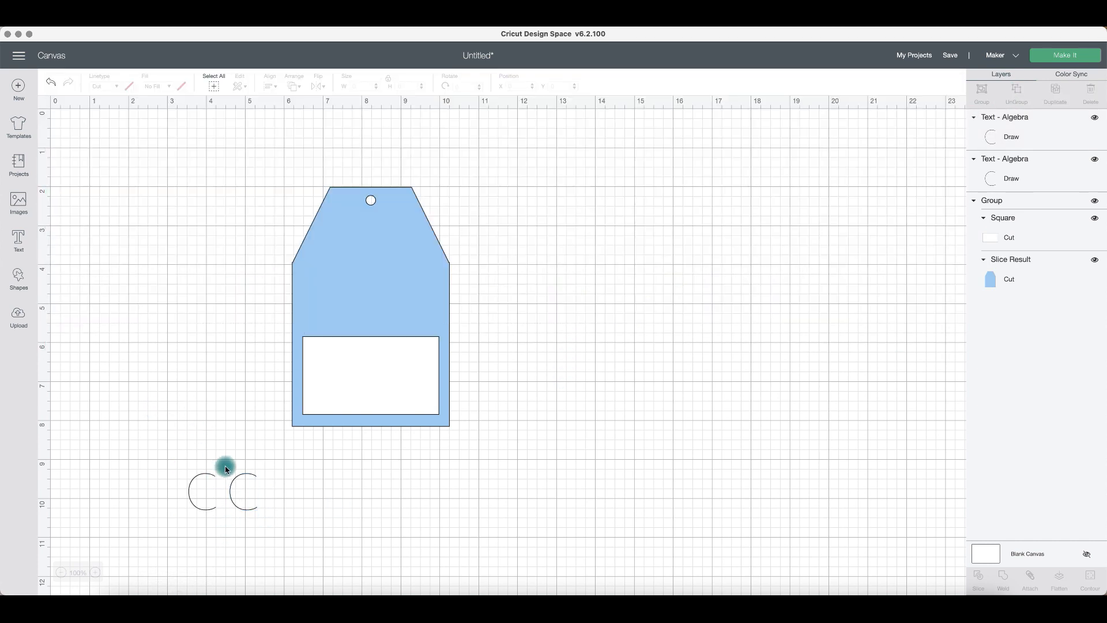
# Step: Change the linetype of both C letters from Draw to Cut
pyautogui.click(239, 477)
pyautogui.click(103, 86)
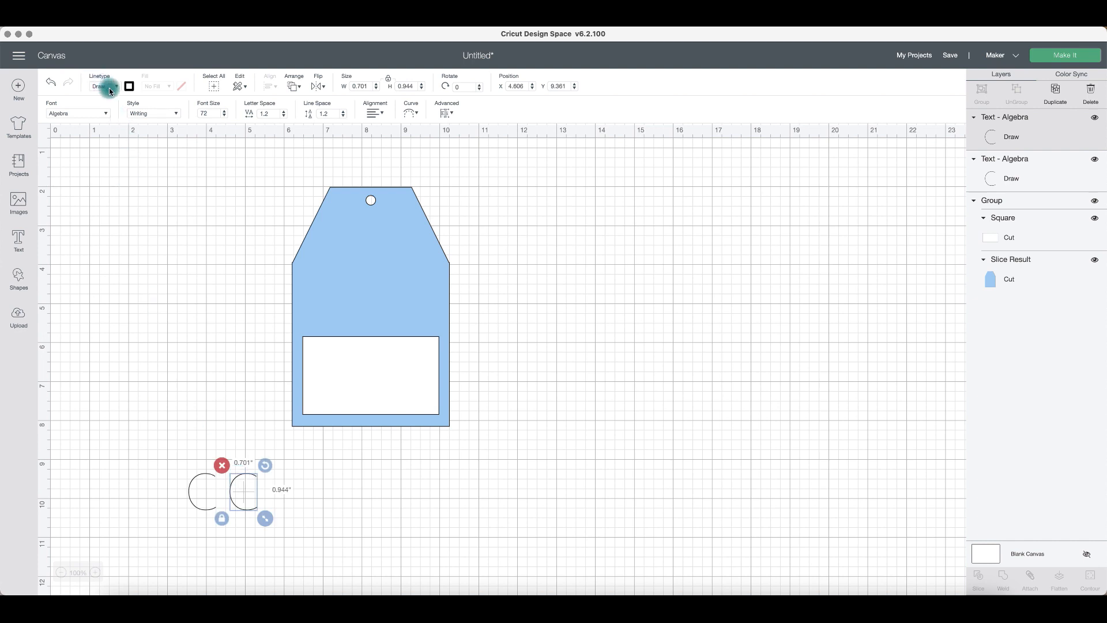
pyautogui.click(121, 106)
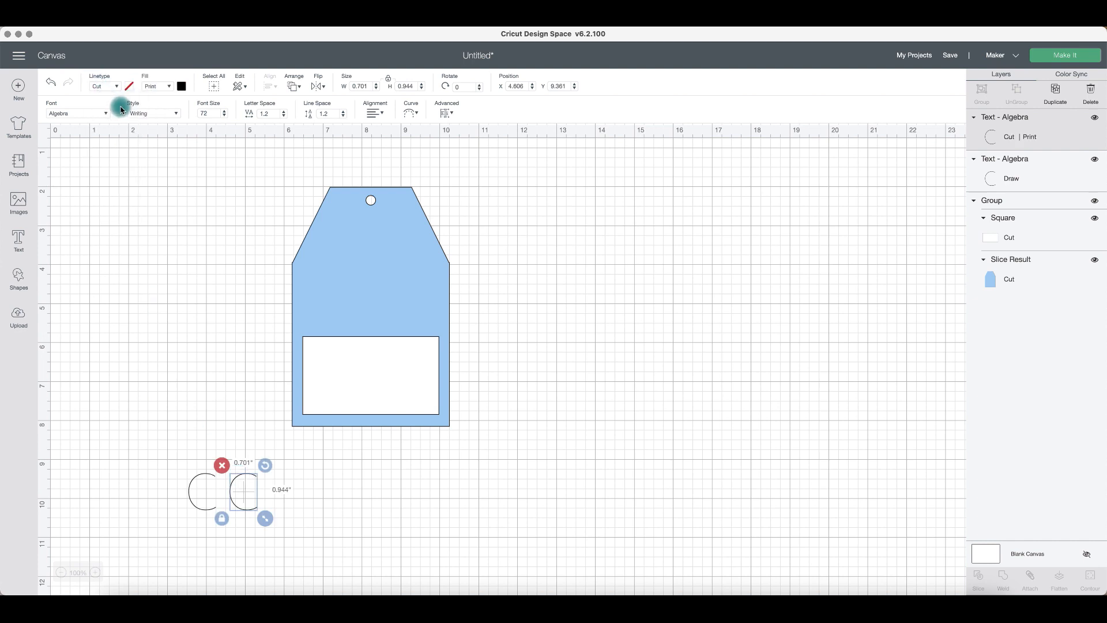
pyautogui.click(346, 490)
pyautogui.click(203, 478)
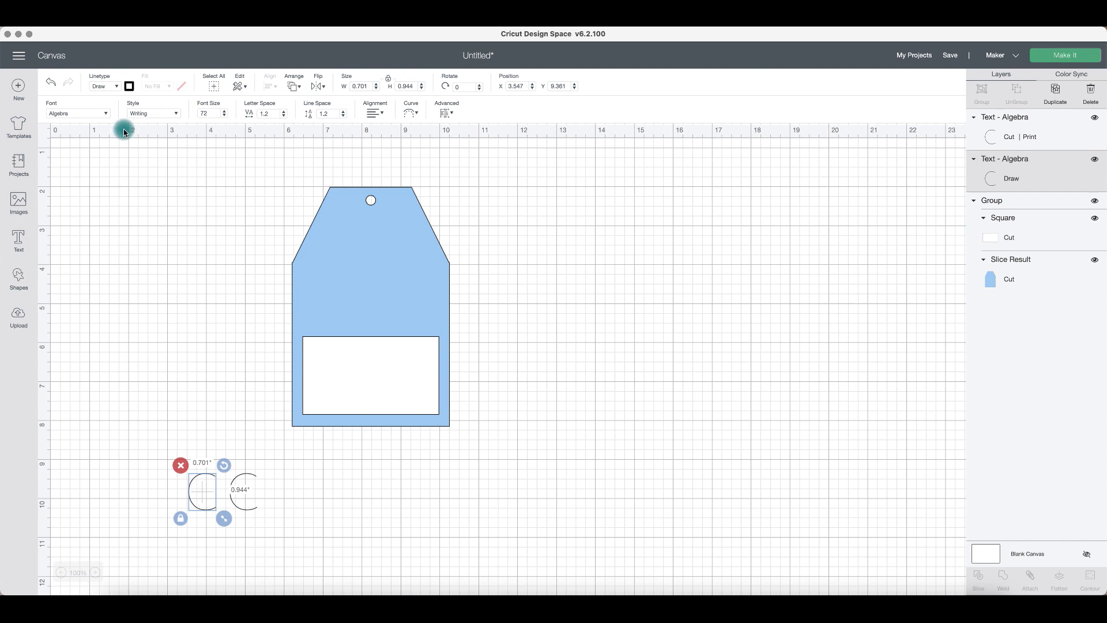
pyautogui.click(116, 88)
pyautogui.click(121, 106)
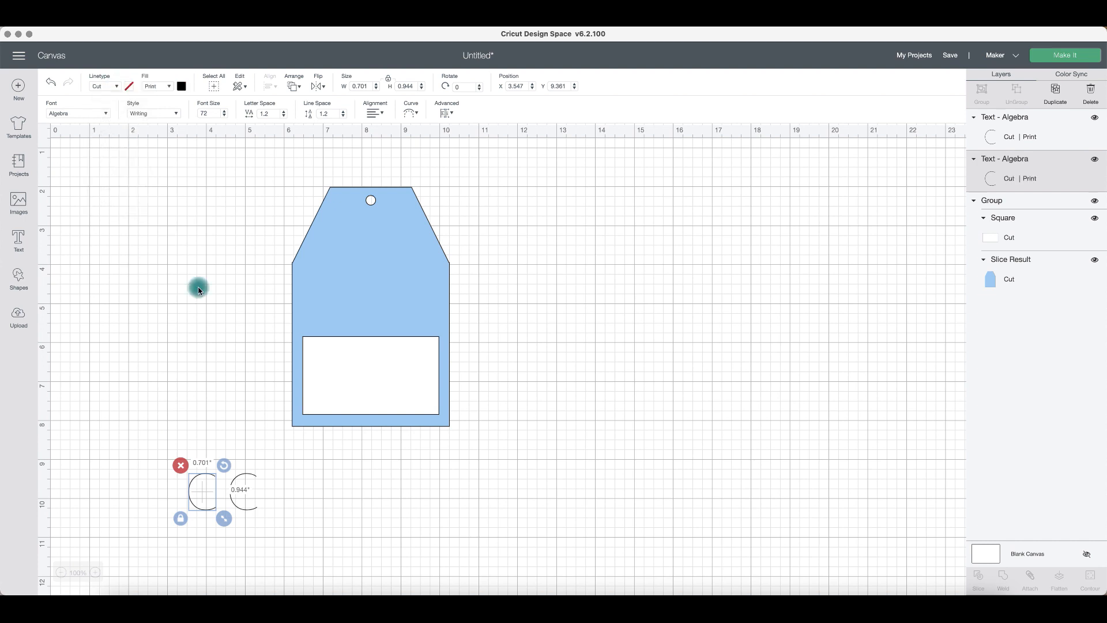
pyautogui.click(275, 529)
# Step: Set the fill of both C letters to No Fill
pyautogui.click(238, 504)
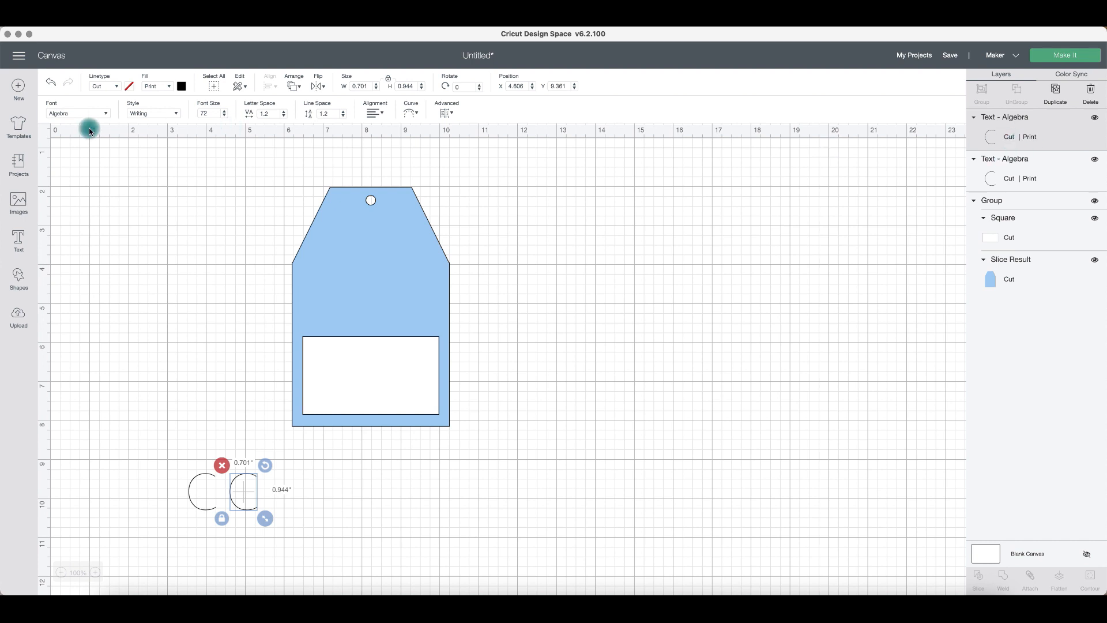
pyautogui.click(158, 87)
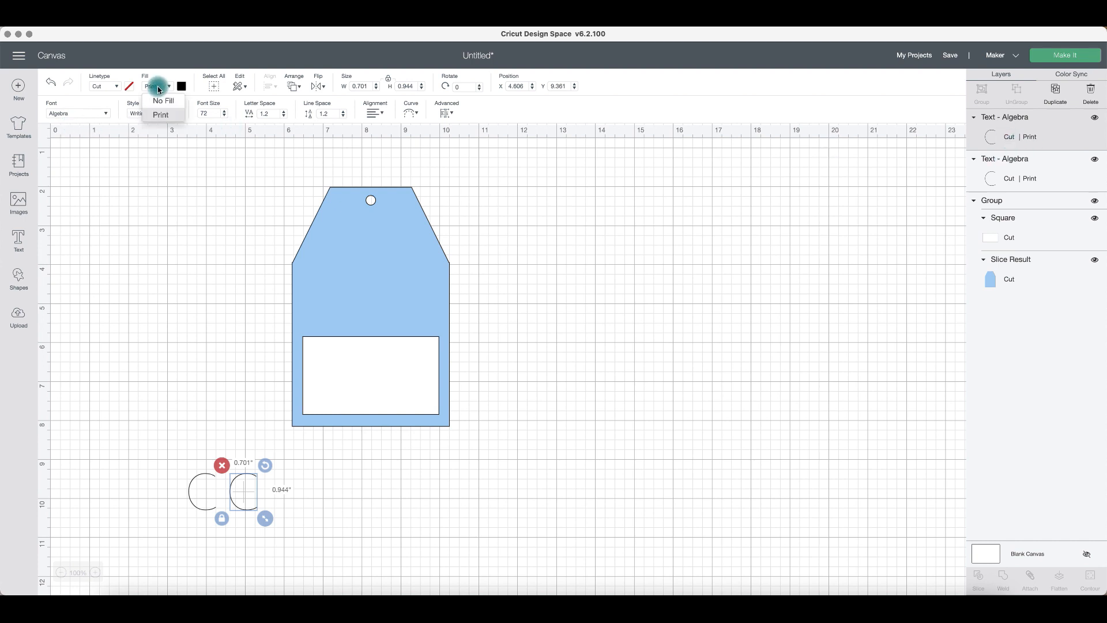
pyautogui.click(158, 102)
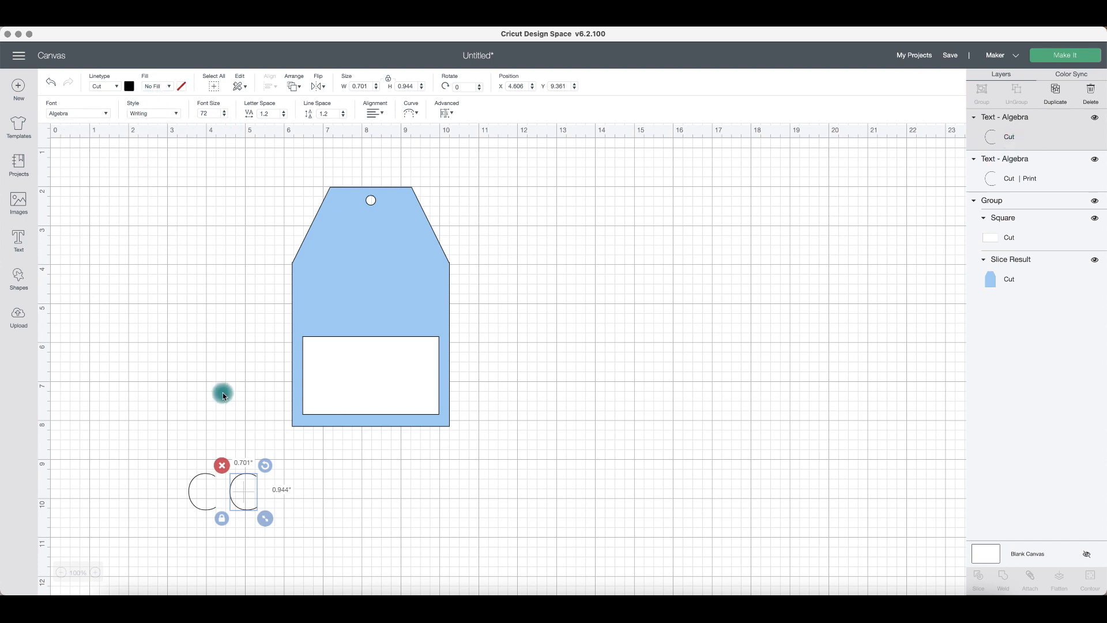
pyautogui.click(197, 503)
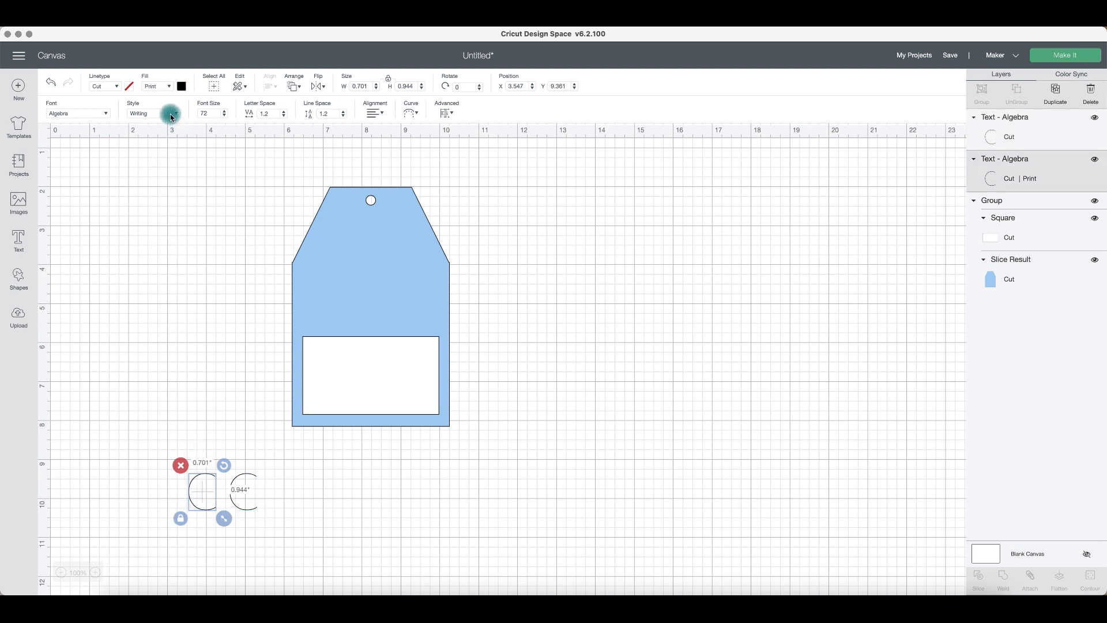
pyautogui.click(173, 86)
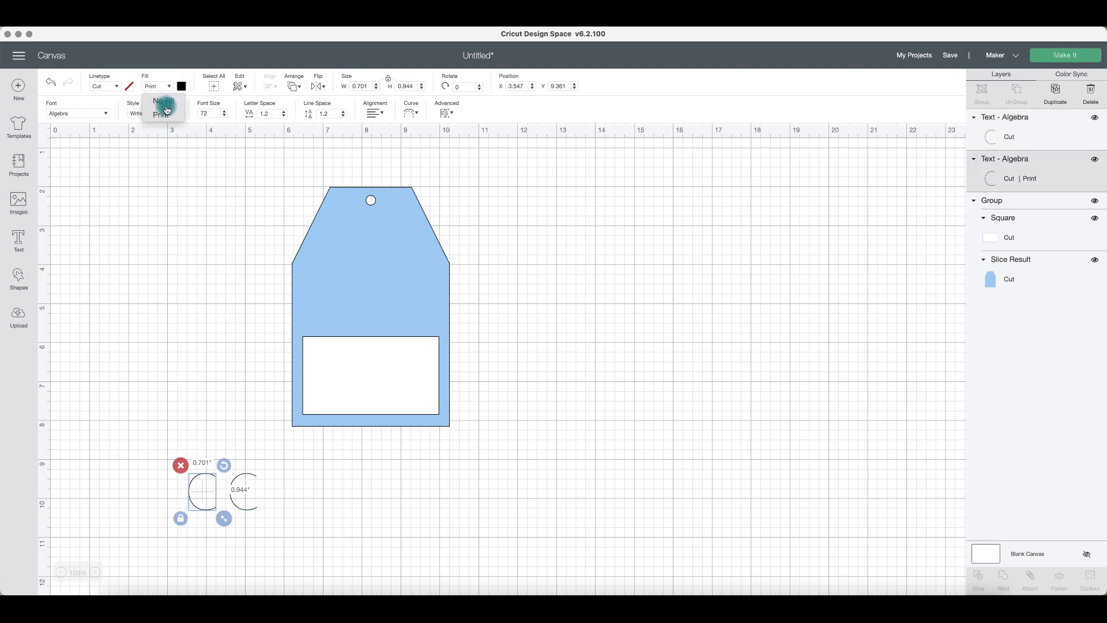
pyautogui.click(167, 106)
pyautogui.click(179, 385)
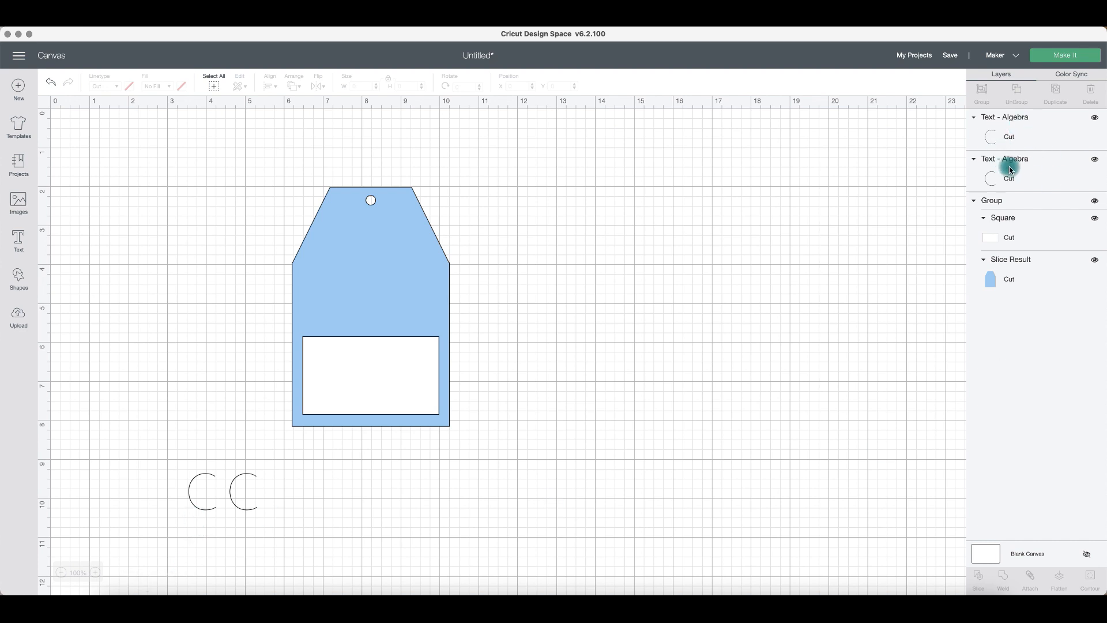
# Step: Rotate the second C by 90 degrees and place it over the center of the white rectangle's lower edge
pyautogui.click(251, 476)
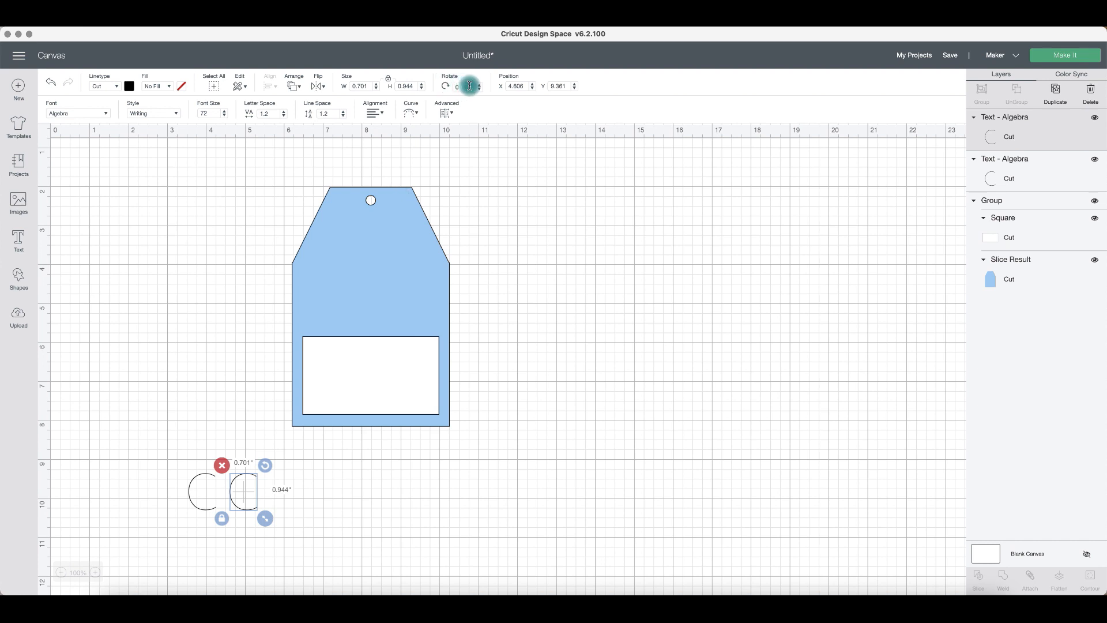
pyautogui.press('Return')
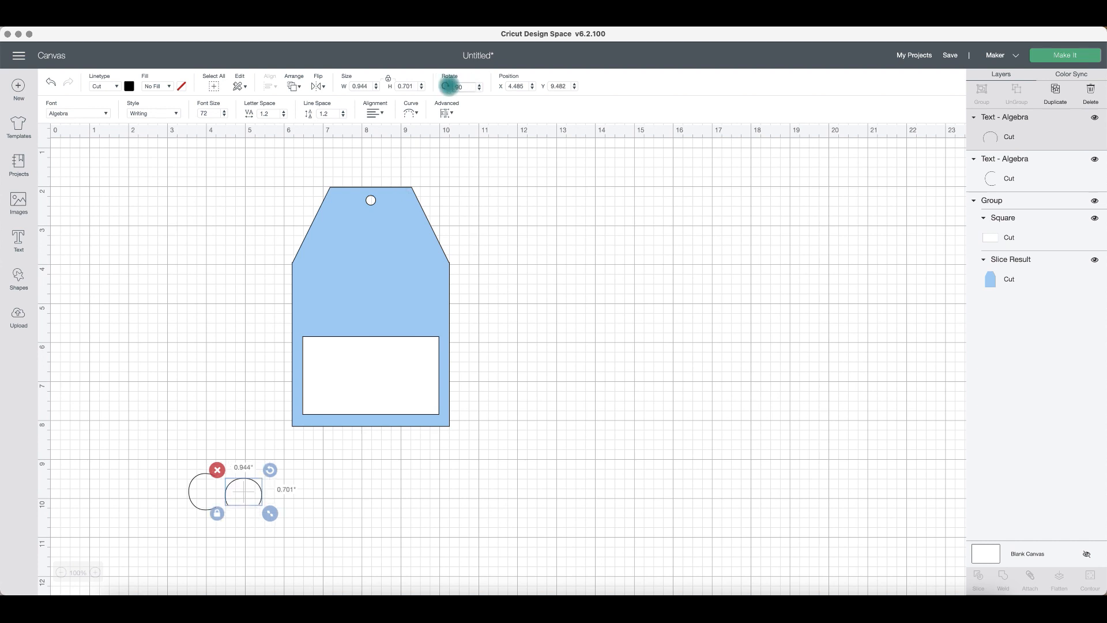
pyautogui.moveTo(252, 483); pyautogui.dragTo(383, 404)
pyautogui.click(532, 440)
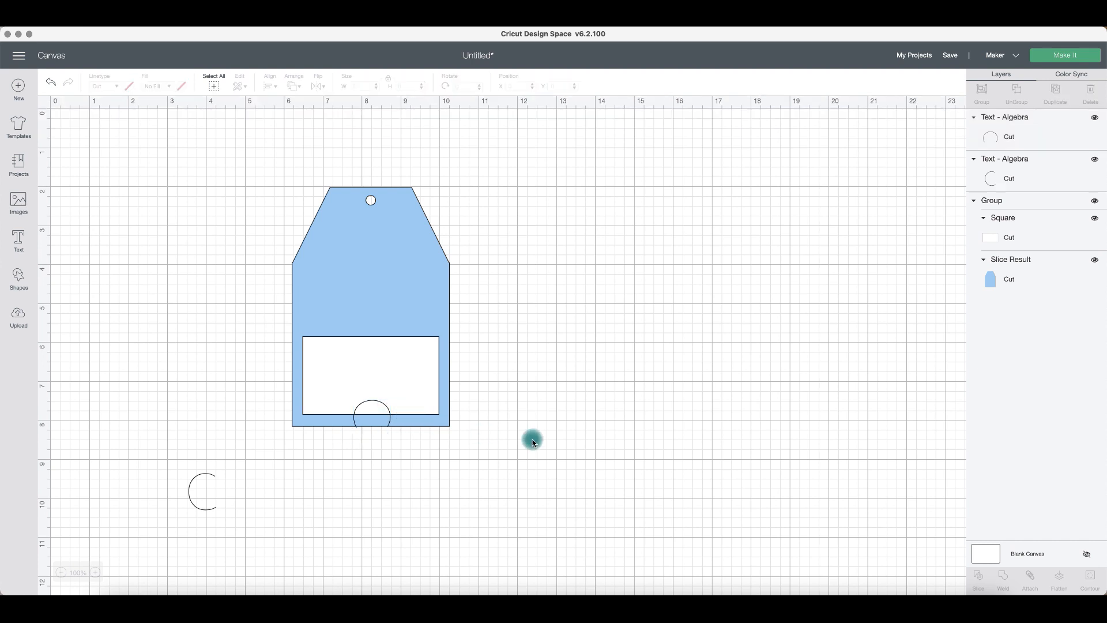
# Step: Move the rotated C off the tag to its lower right and add a square to the right of it
pyautogui.moveTo(373, 401); pyautogui.dragTo(482, 462)
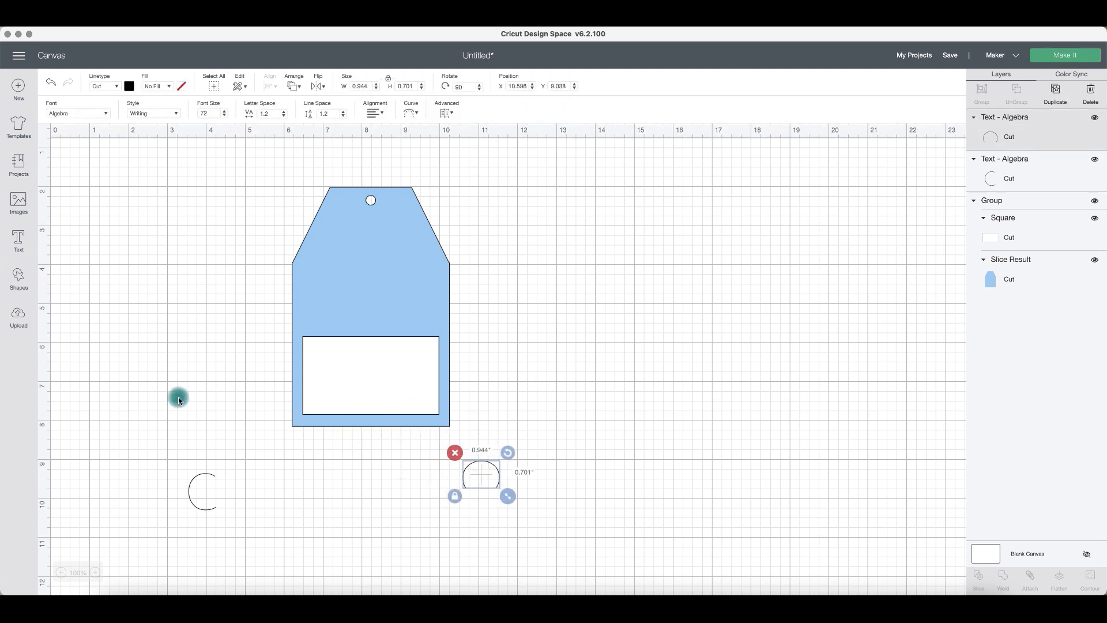
pyautogui.click(19, 280)
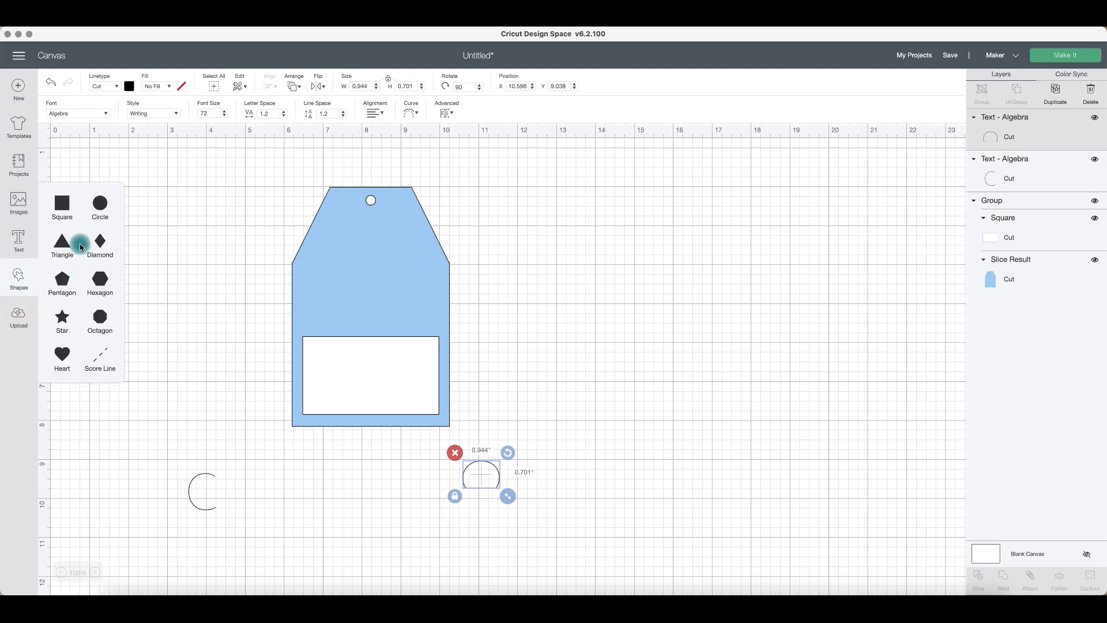
pyautogui.click(67, 202)
pyautogui.moveTo(182, 246); pyautogui.dragTo(492, 552)
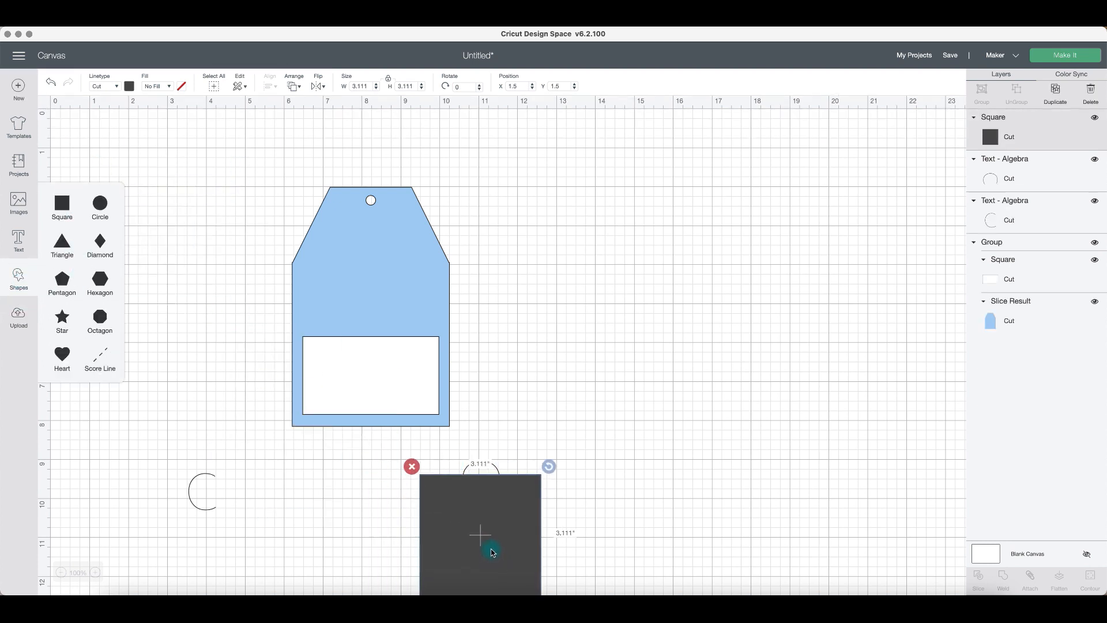
pyautogui.moveTo(482, 425)
pyautogui.mouseDown()
pyautogui.moveTo(514, 512)
pyautogui.moveTo(610, 517)
pyautogui.mouseUp()
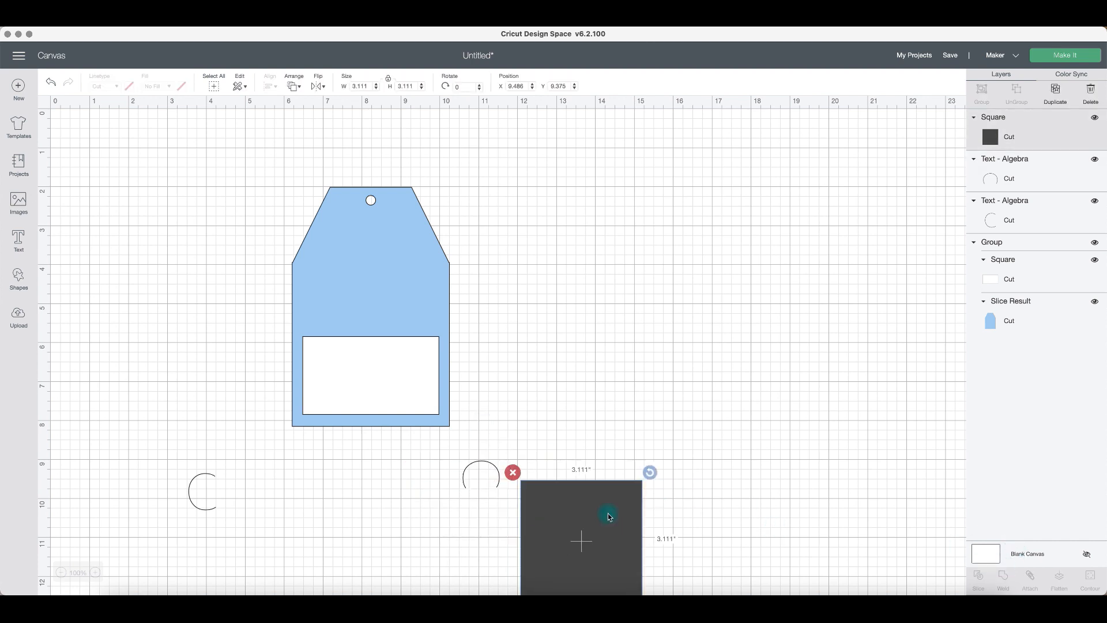
# Step: Resize the rotated C without locked proportions to about 0.93 by 0.382 inches and center it on the white rectangle's lower edge
pyautogui.click(479, 468)
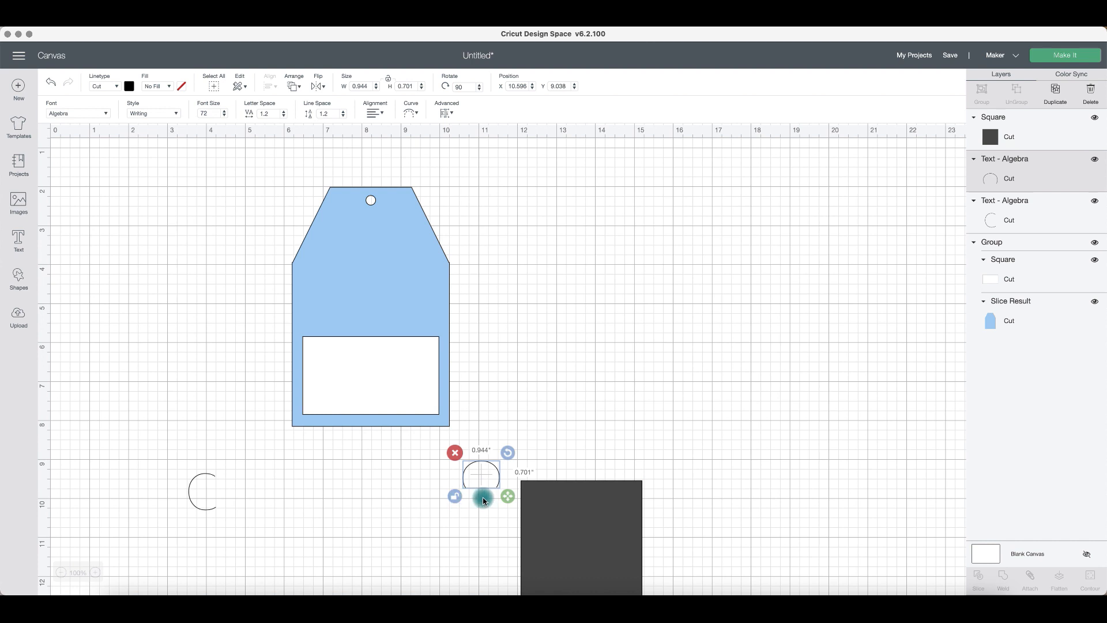
pyautogui.moveTo(507, 496); pyautogui.dragTo(386, 409)
pyautogui.click(564, 452)
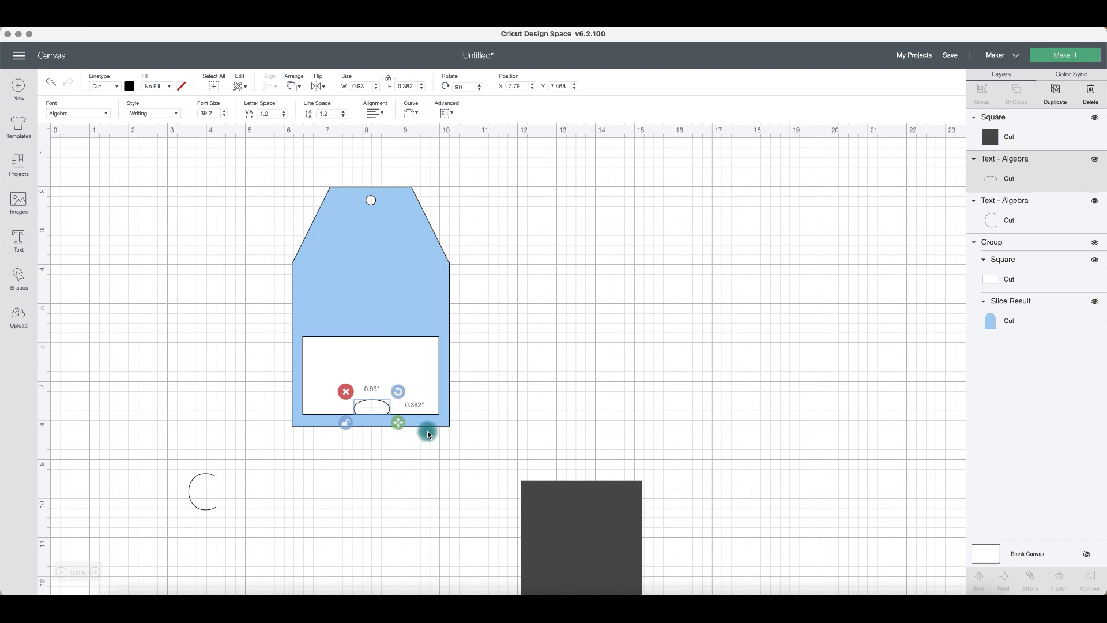
pyautogui.click(504, 383)
# Step: Delete the leftover unrotated C beside the tag
pyautogui.click(384, 403)
pyautogui.click(205, 485)
pyautogui.click(180, 464)
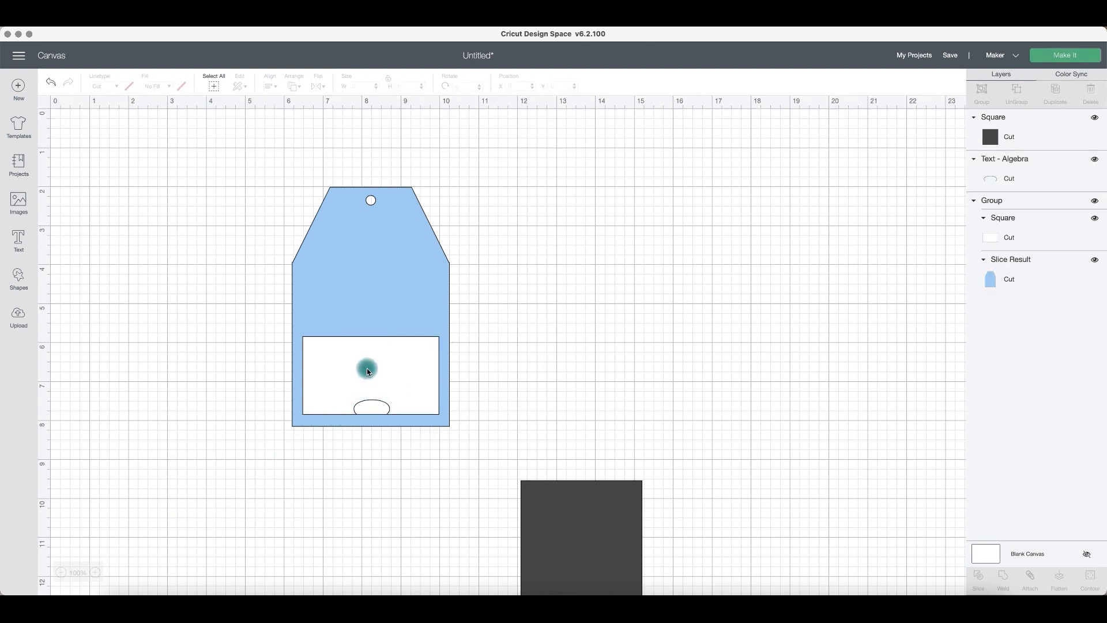
# Step: Duplicate the arc on the white rectangle's lower edge, flip the copy vertically and place it on the rectangle's upper edge
pyautogui.click(375, 405)
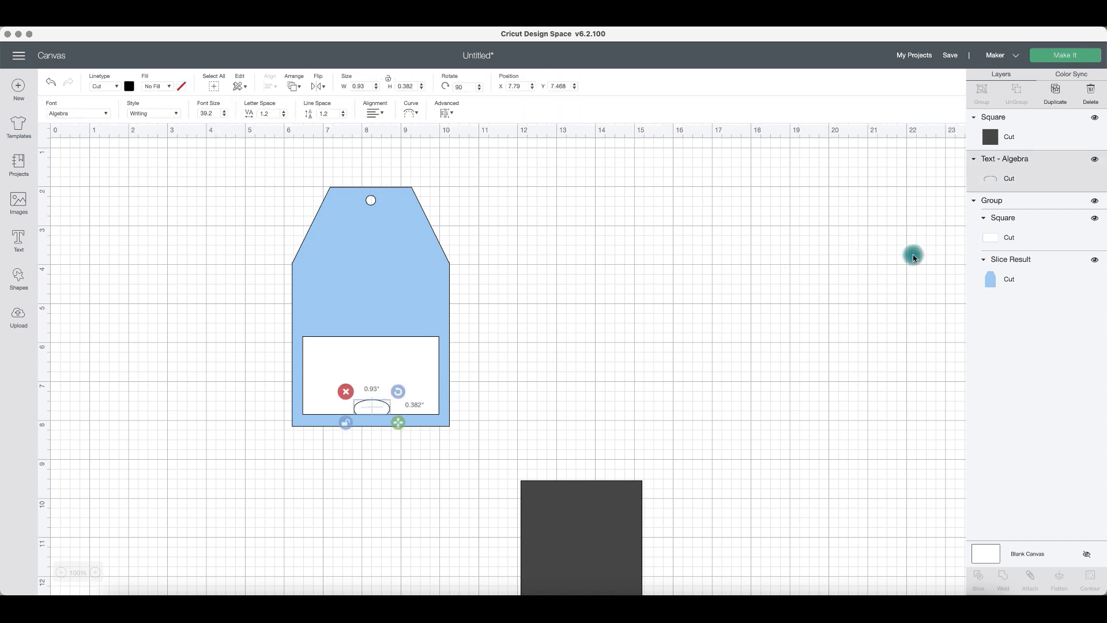
pyautogui.click(1055, 92)
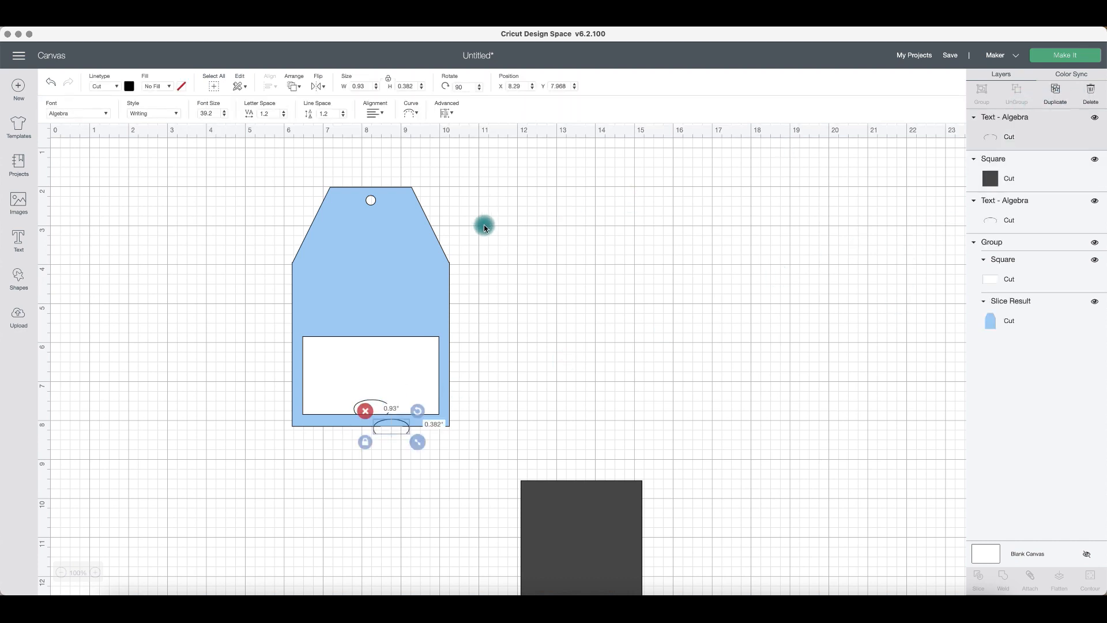
pyautogui.click(299, 92)
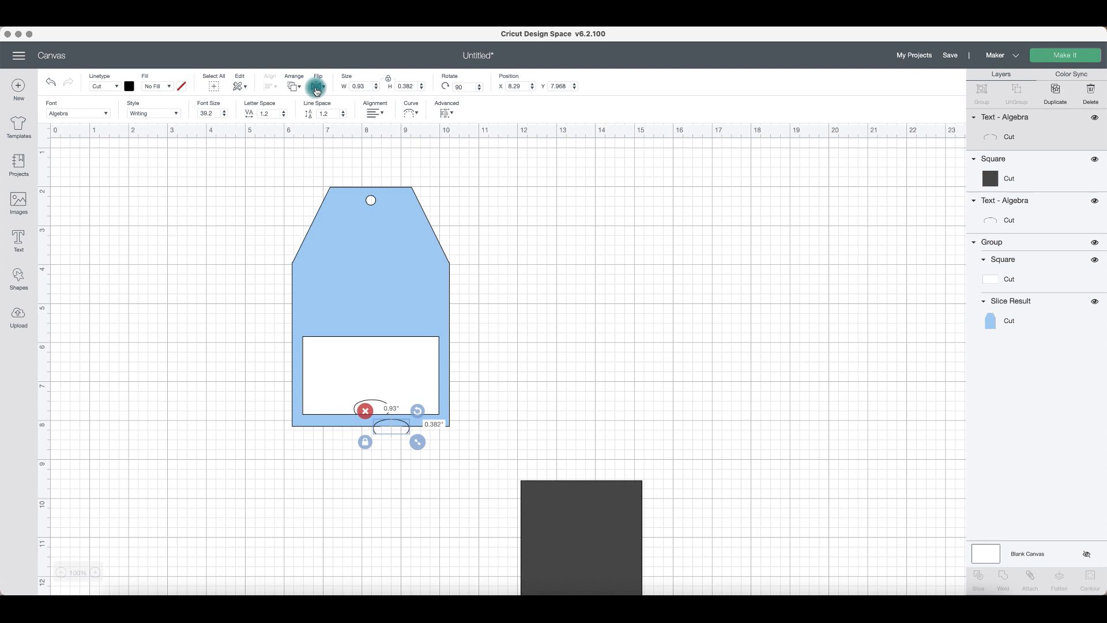
pyautogui.click(350, 139)
pyautogui.click(390, 408)
pyautogui.moveTo(390, 408); pyautogui.dragTo(374, 350)
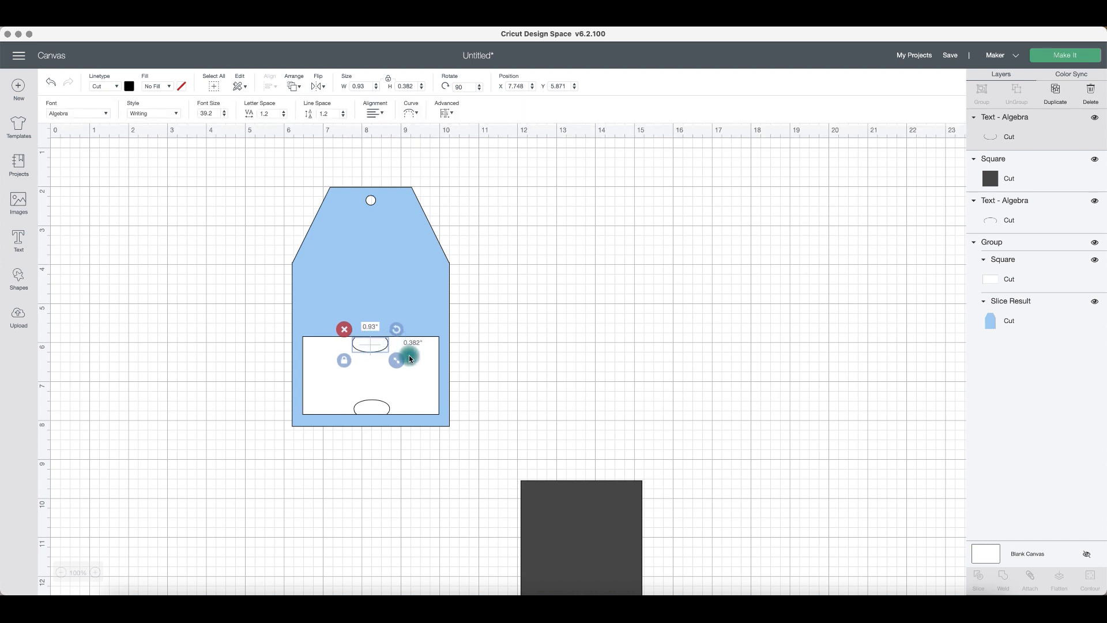
# Step: Nudge the upper arc to X 7.79 and Y 5.843 so it lines up with the lower arc
pyautogui.click(381, 405)
pyautogui.click(375, 349)
pyautogui.moveTo(375, 352); pyautogui.dragTo(376, 351)
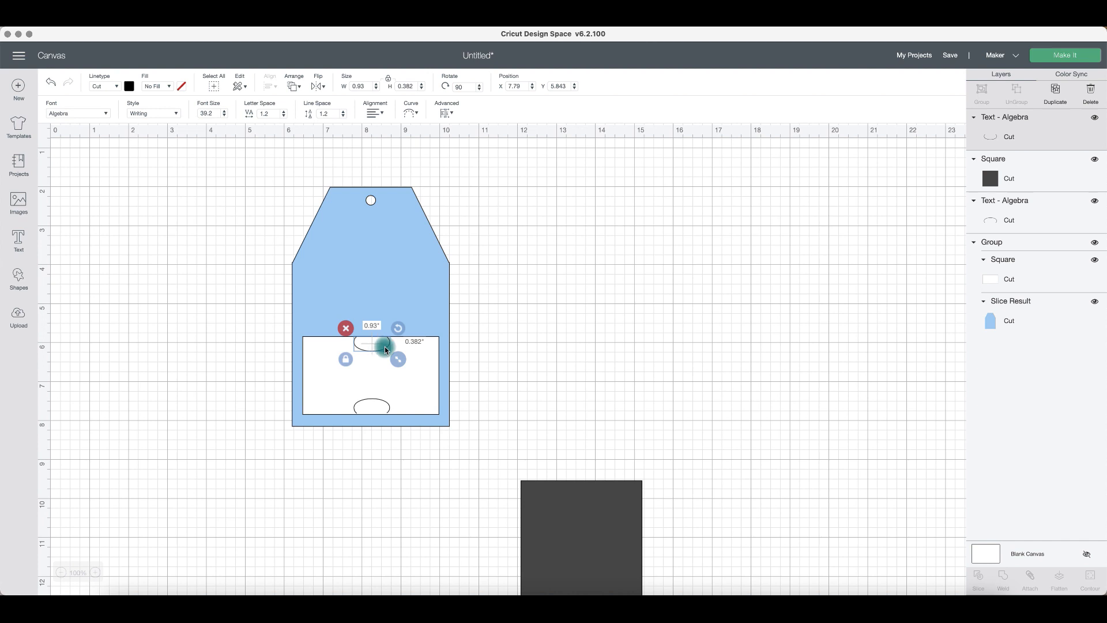
# Step: Nudge the lower arc to Y 7.468 so its ends meet the white rectangle's lower edge
pyautogui.click(379, 398)
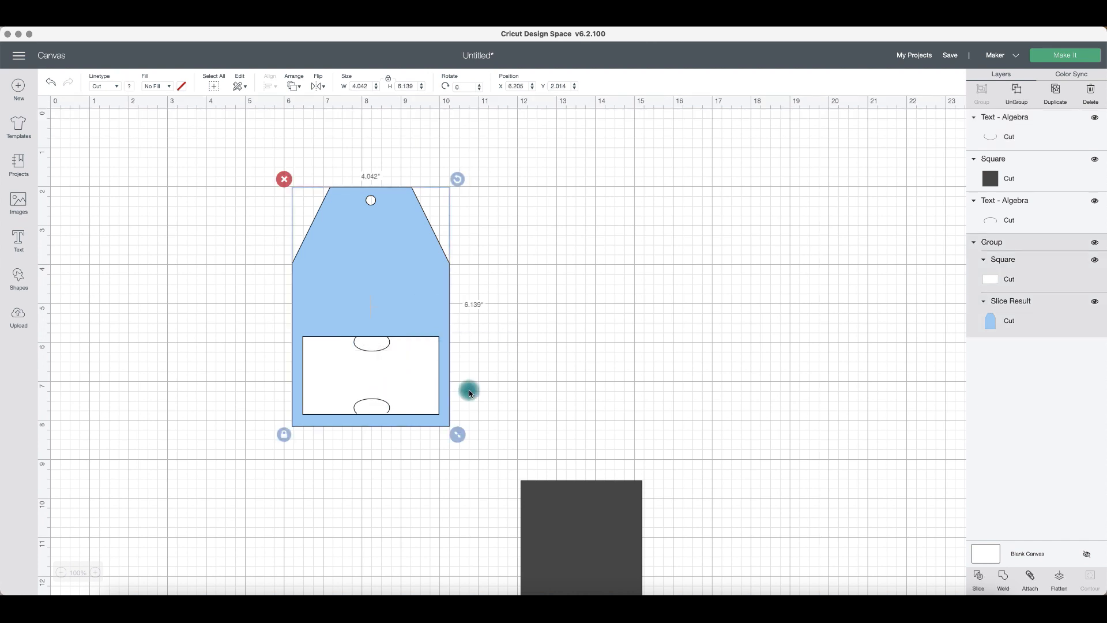
pyautogui.click(472, 376)
pyautogui.click(381, 406)
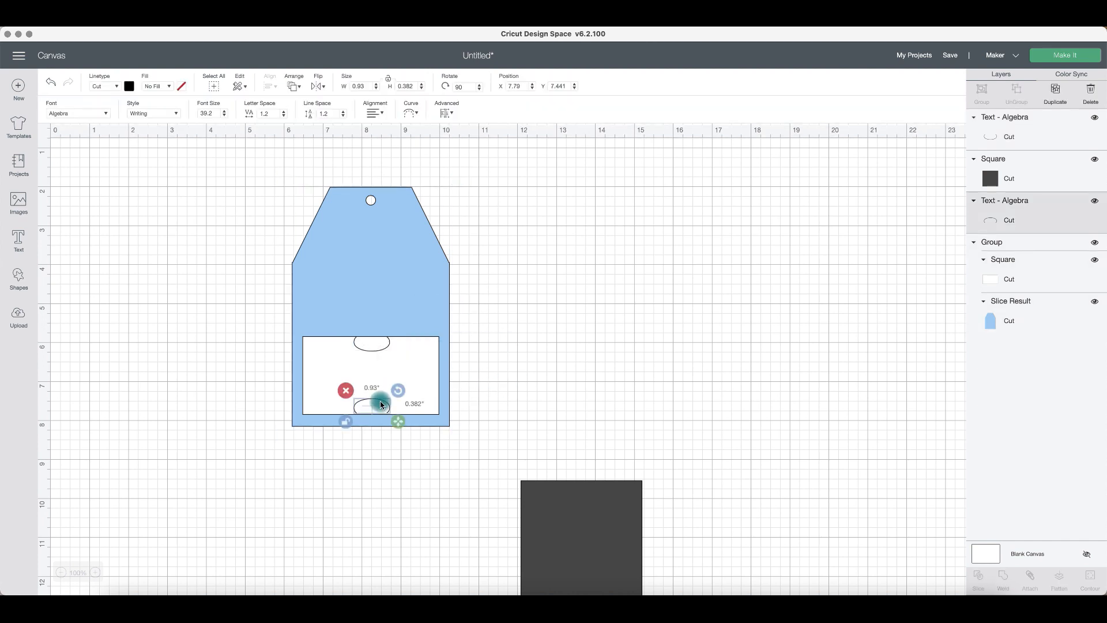
pyautogui.moveTo(381, 406); pyautogui.dragTo(382, 406)
pyautogui.click(557, 404)
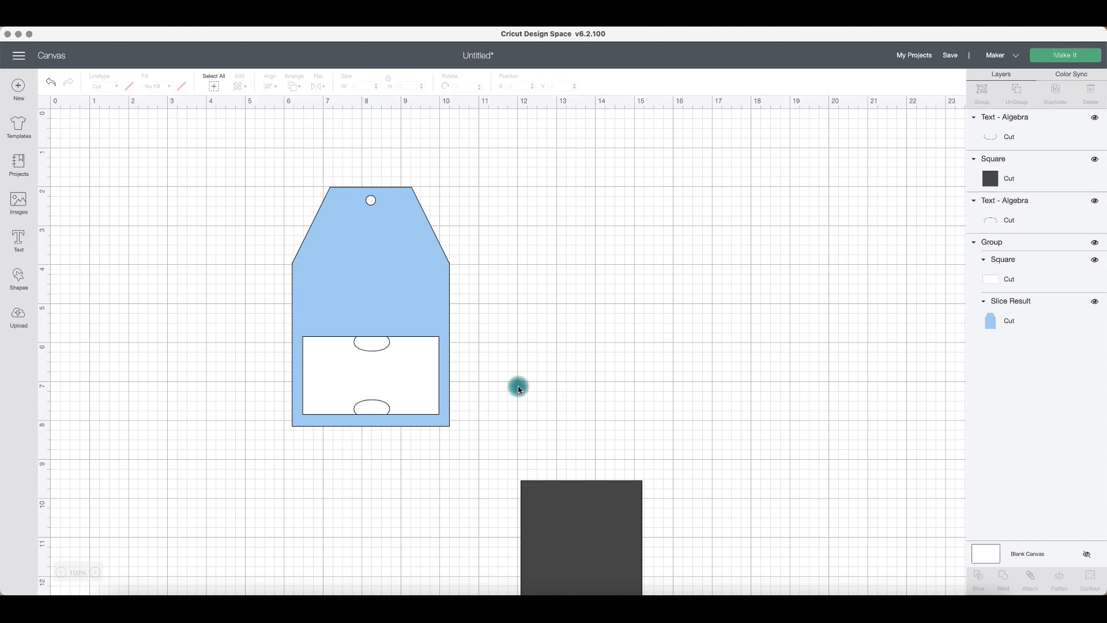
# Step: Center the upper and lower arcs horizontally with each other and attach them together
pyautogui.click(370, 405)
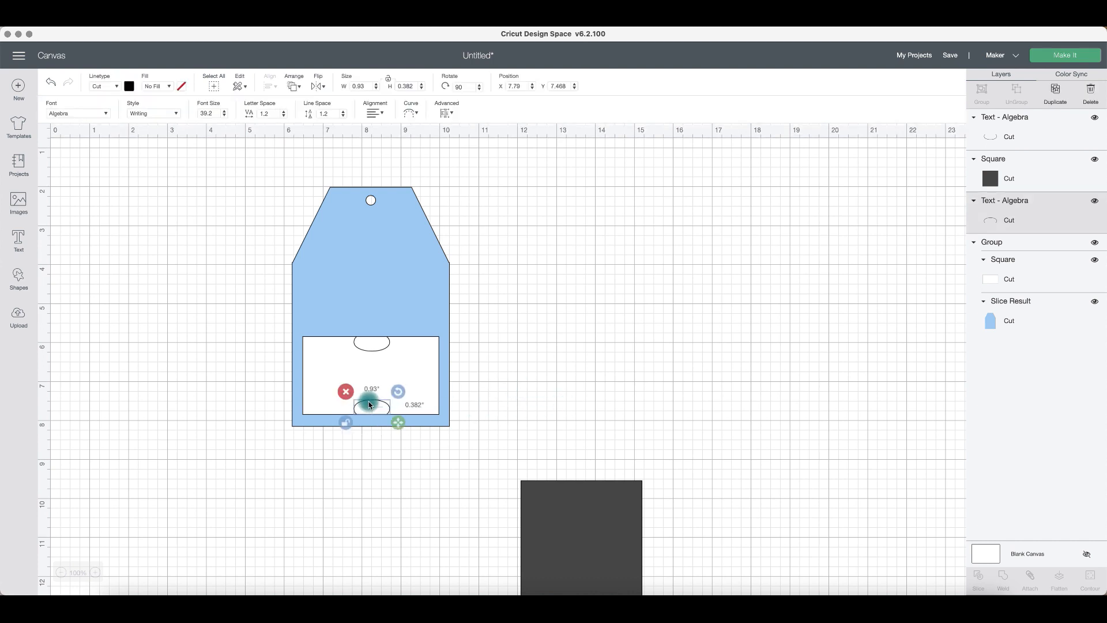
pyautogui.keyDown('shift'); pyautogui.click(372, 350); pyautogui.keyUp('shift')
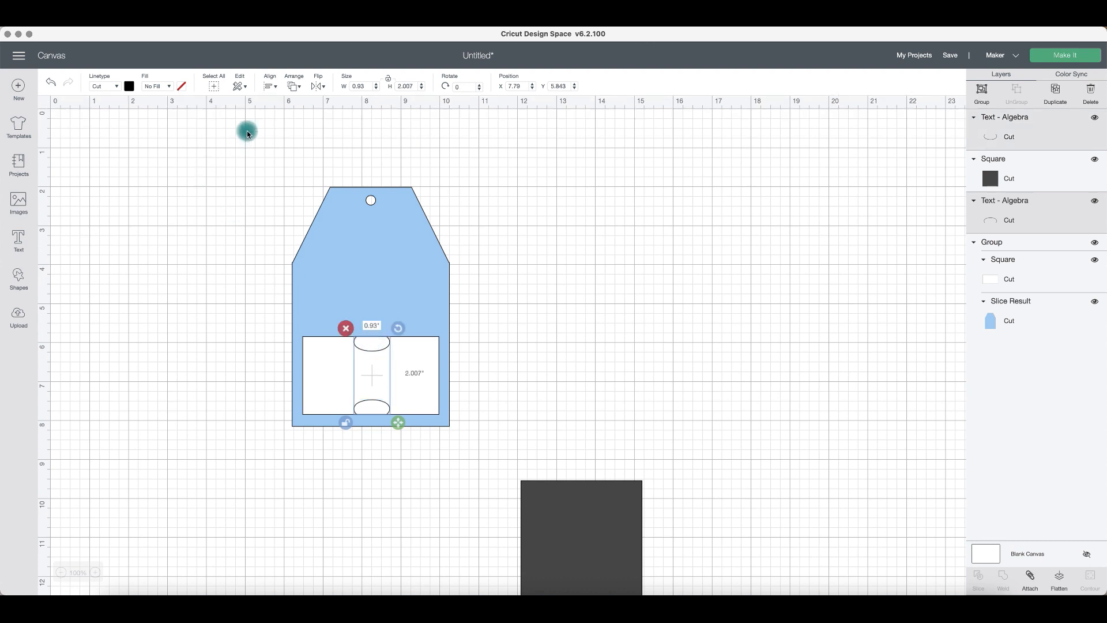
pyautogui.click(276, 87)
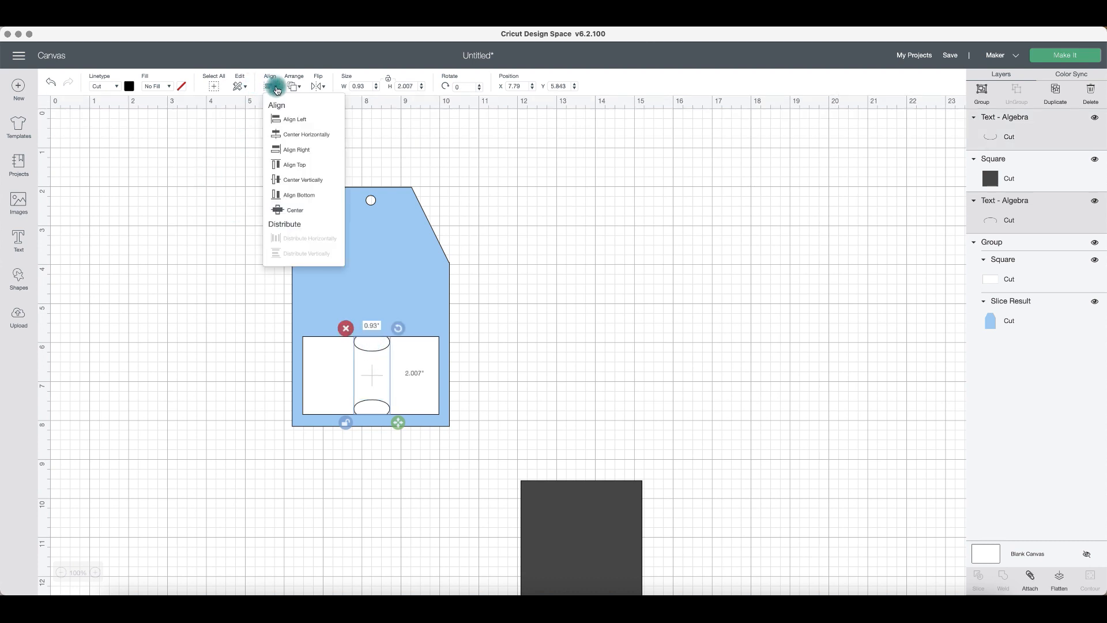
pyautogui.click(307, 134)
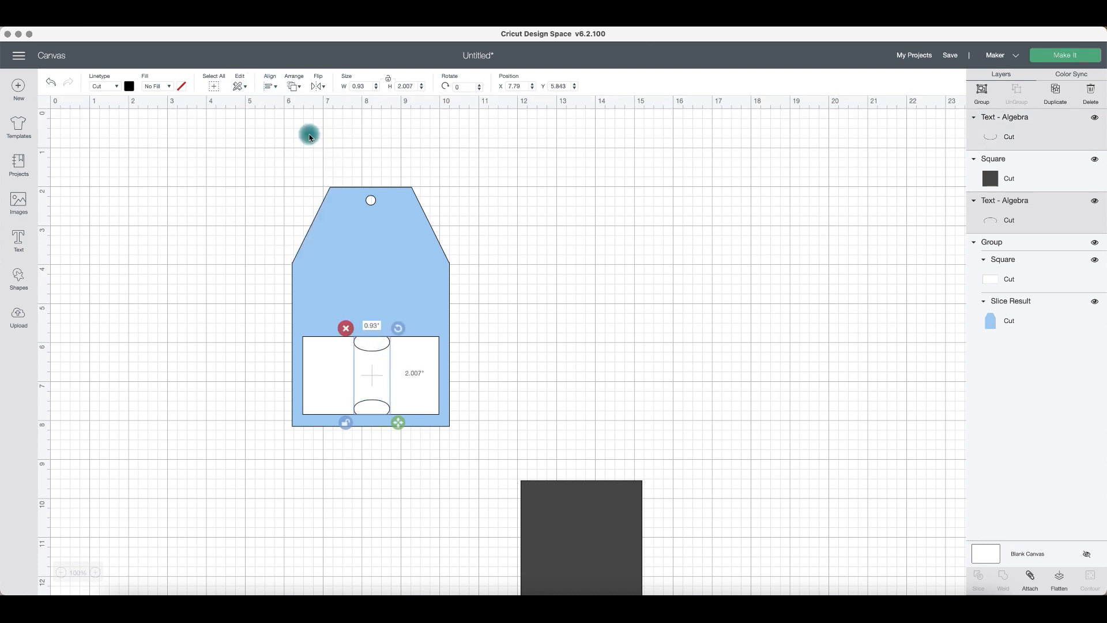
pyautogui.click(1028, 573)
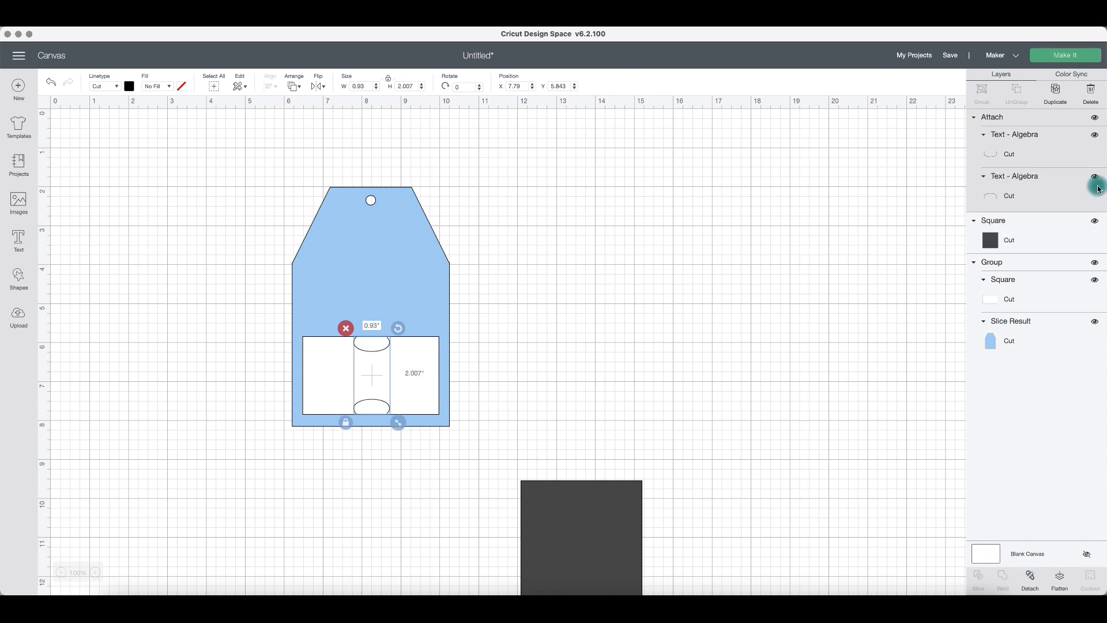
pyautogui.click(528, 335)
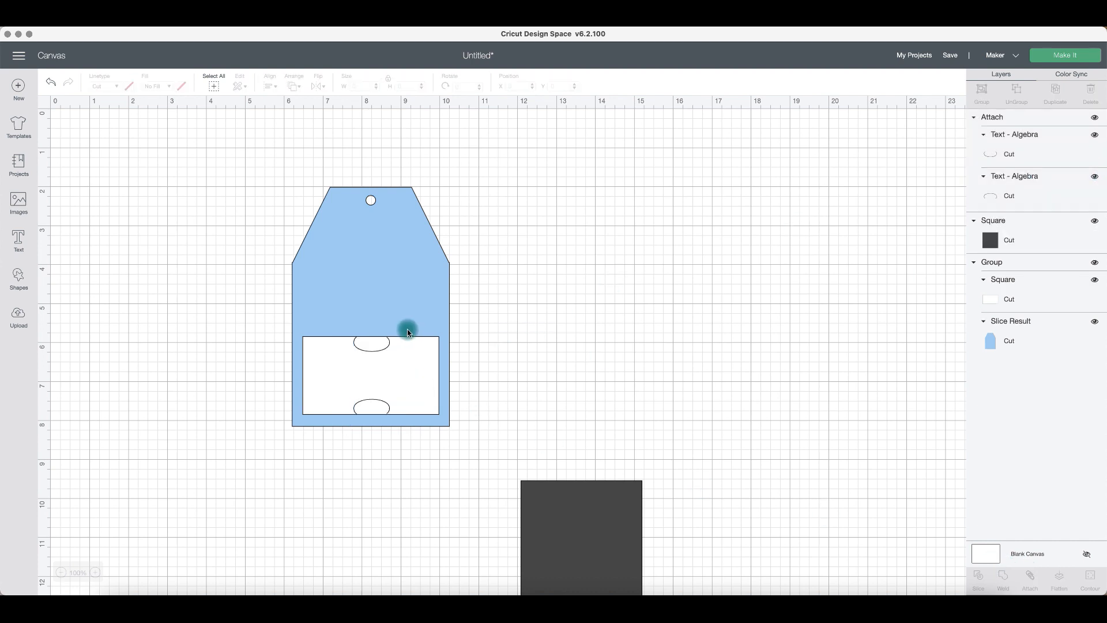
# Step: Ungroup the white rectangle from the light blue tag and send both behind the attached arcs
pyautogui.click(408, 333)
pyautogui.click(1017, 93)
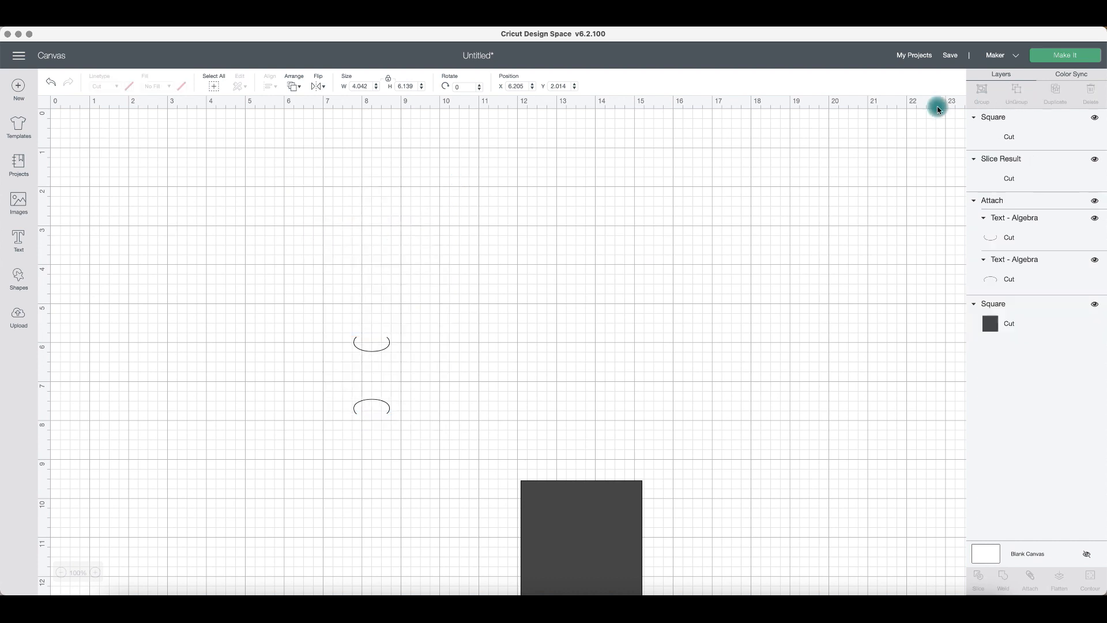
pyautogui.click(391, 278)
pyautogui.click(383, 363)
pyautogui.click(386, 301)
pyautogui.click(294, 87)
pyautogui.click(320, 108)
pyautogui.click(514, 383)
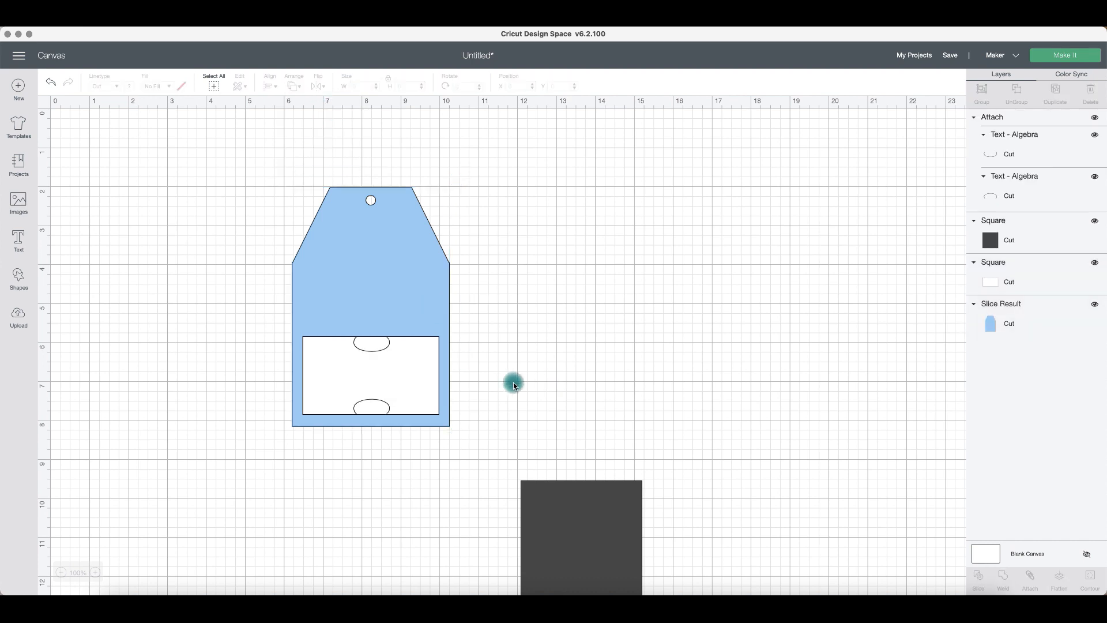
# Step: Move the white rectangle clear of the tag and attach the arcs to the tag, centered horizontally on it
pyautogui.click(431, 380)
pyautogui.moveTo(432, 380); pyautogui.dragTo(870, 366)
pyautogui.moveTo(559, 394); pyautogui.dragTo(237, 339)
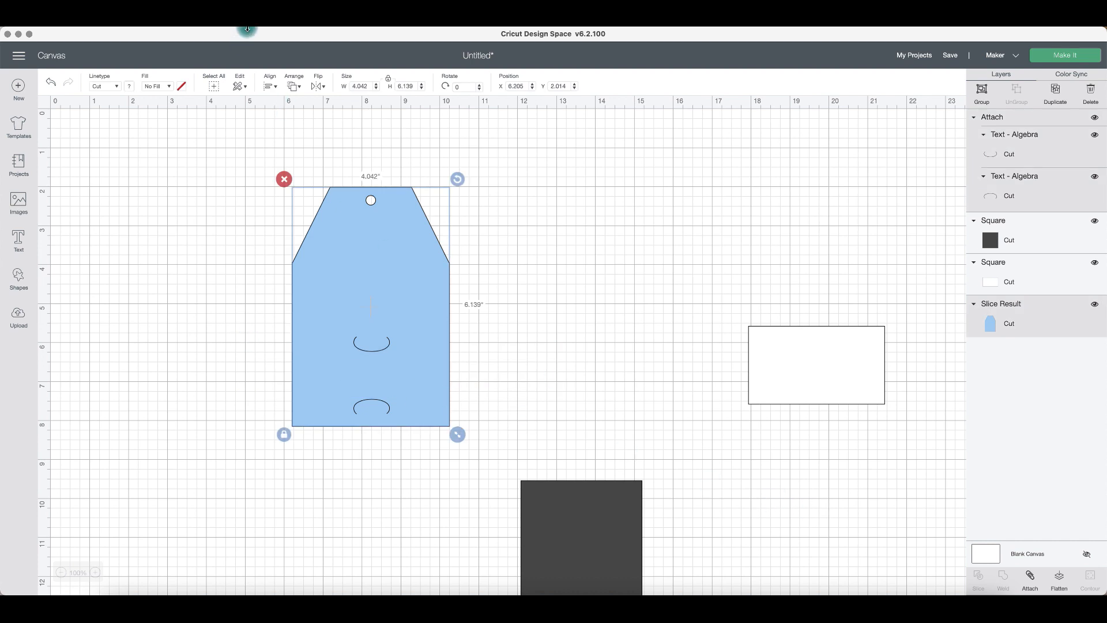
pyautogui.click(274, 90)
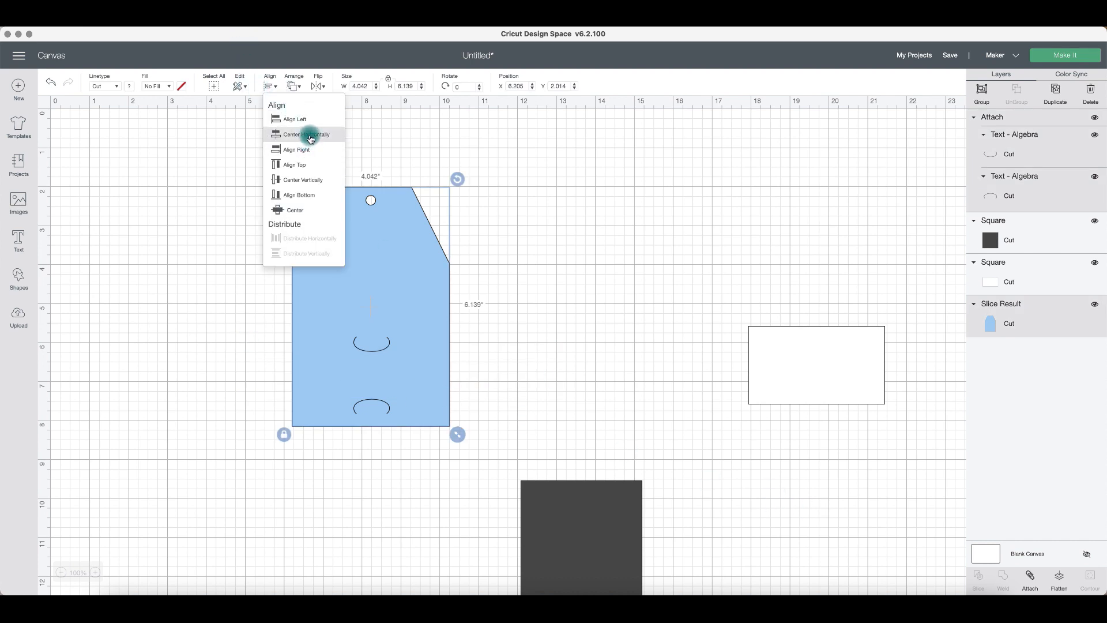
pyautogui.click(309, 136)
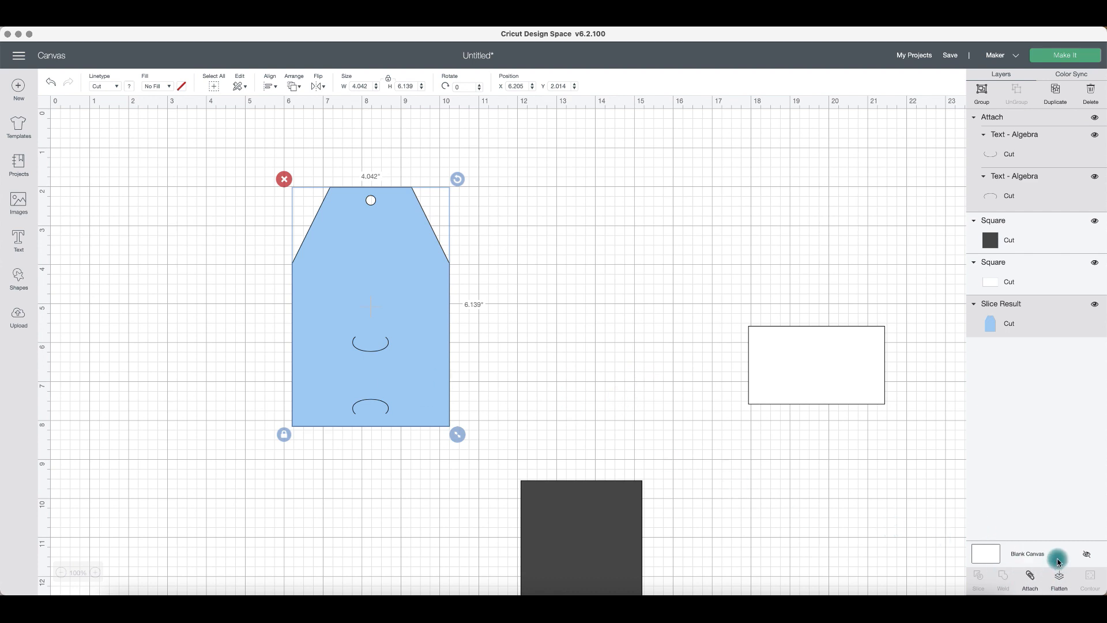
pyautogui.click(1032, 576)
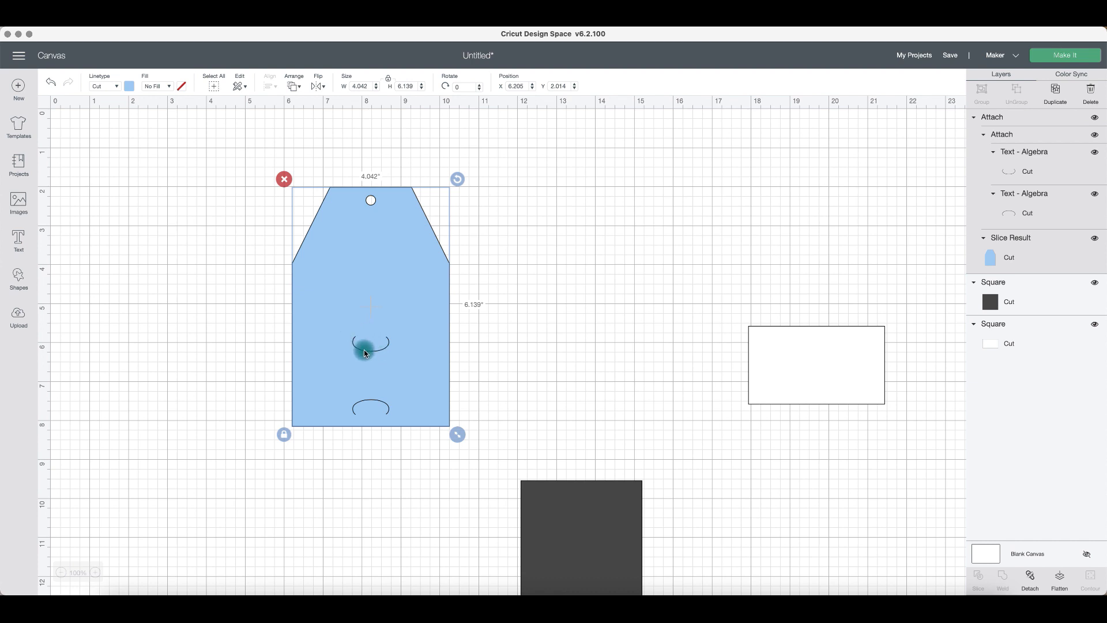
# Step: Place the white rectangle over the tag's arcs, bring it to the front and slide it partly off the tag
pyautogui.moveTo(392, 405); pyautogui.dragTo(361, 399)
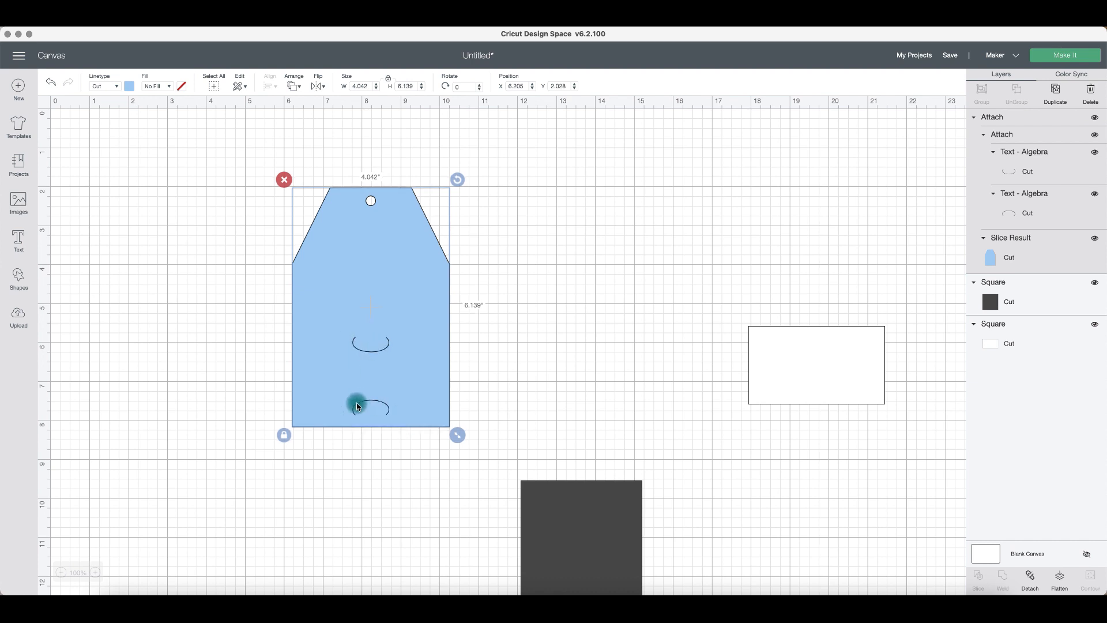
pyautogui.moveTo(777, 385); pyautogui.dragTo(374, 386)
pyautogui.click(304, 86)
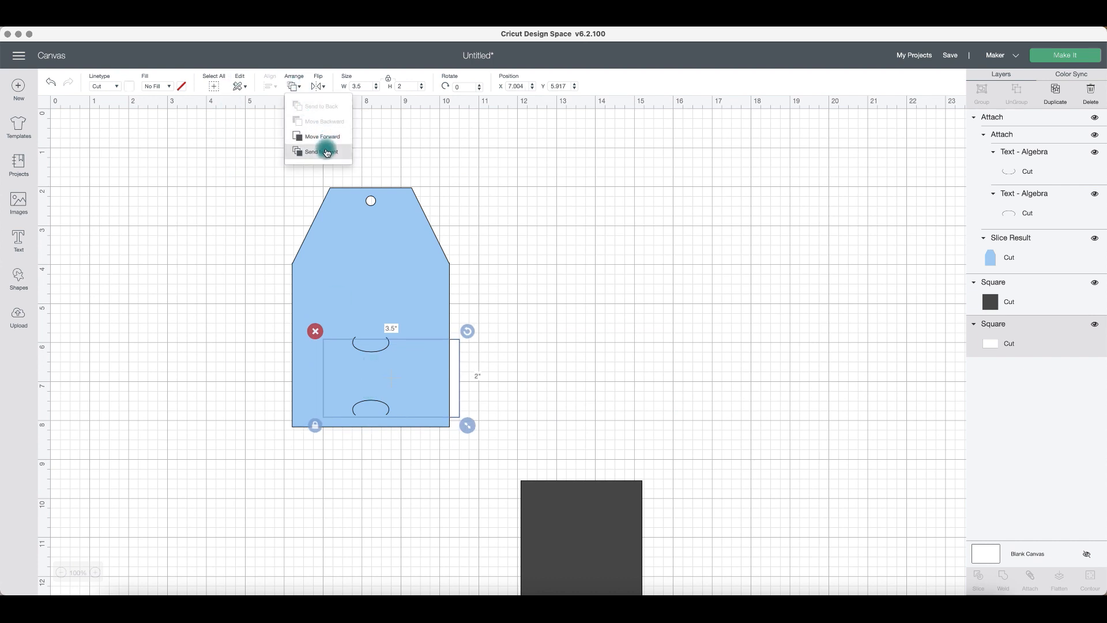
pyautogui.click(323, 148)
pyautogui.moveTo(400, 361); pyautogui.dragTo(519, 362)
# Step: Delete the dark square and the white rectangle, and move the tag to about X 2.4, Y 1.5
pyautogui.click(580, 521)
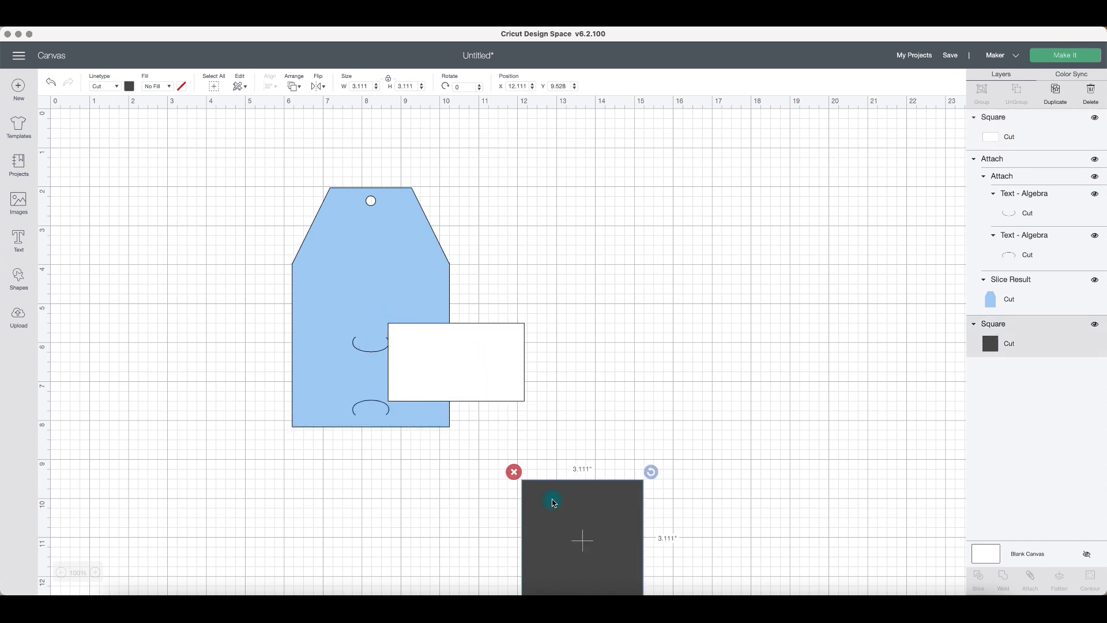
pyautogui.click(513, 473)
pyautogui.click(530, 331)
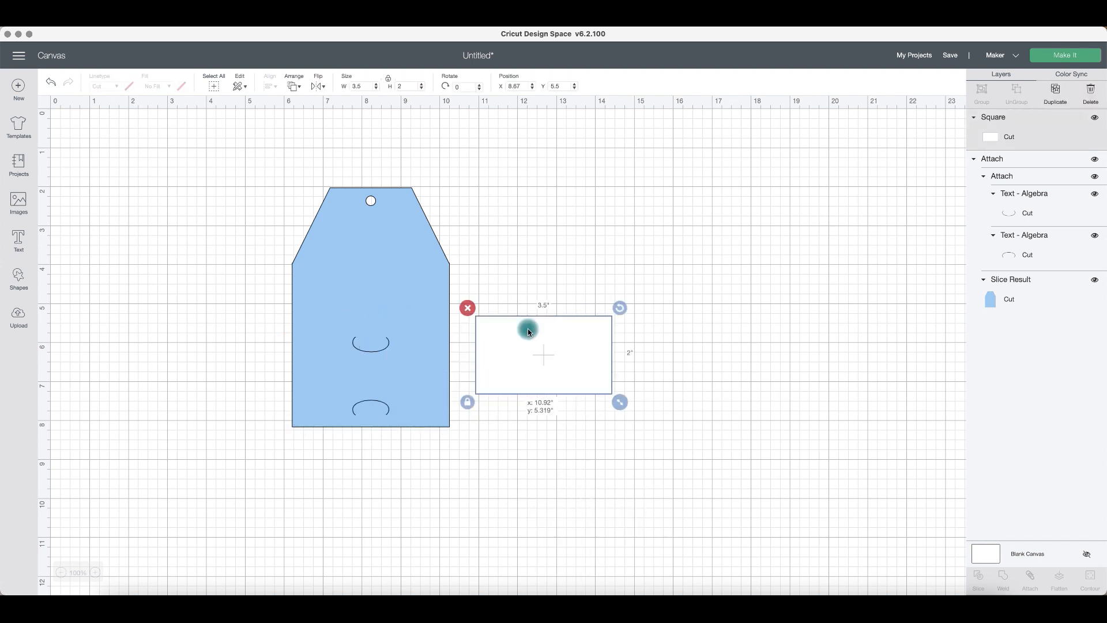
pyautogui.click(471, 311)
pyautogui.moveTo(420, 306); pyautogui.dragTo(242, 279)
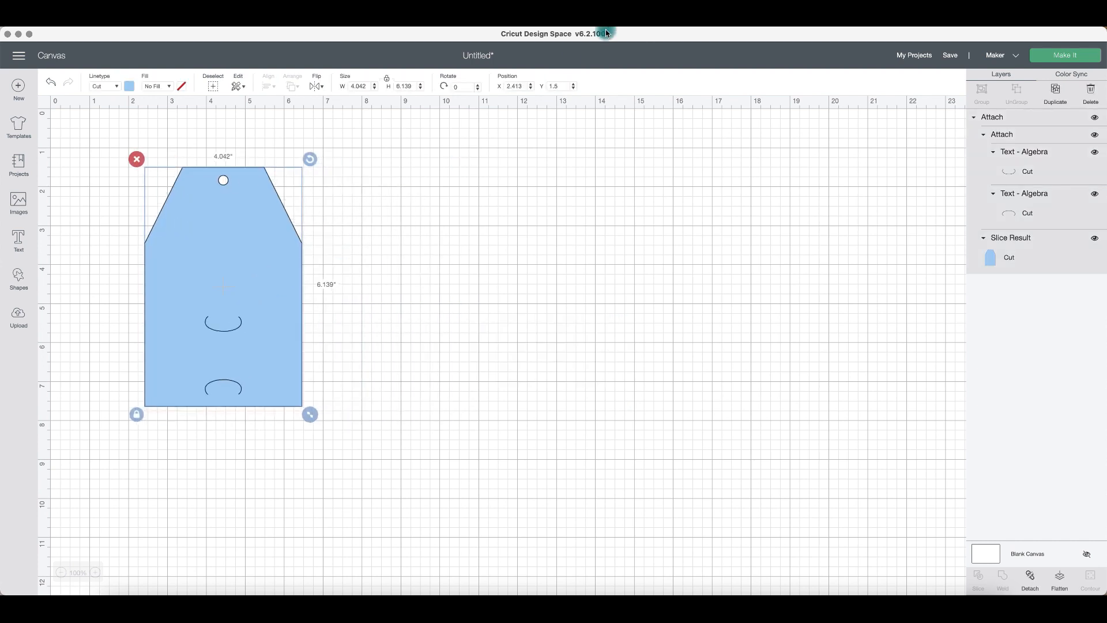
# Step: Save the project as "Business card holder" and deselect the tag
pyautogui.click(951, 56)
pyautogui.click(511, 107)
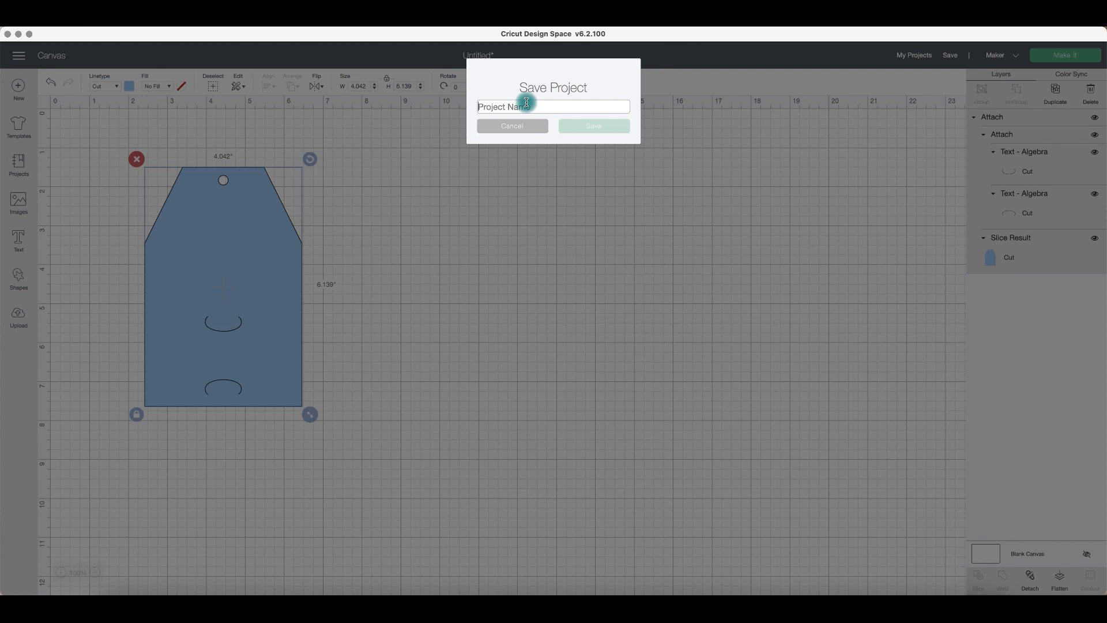
pyautogui.write('Business card holder')
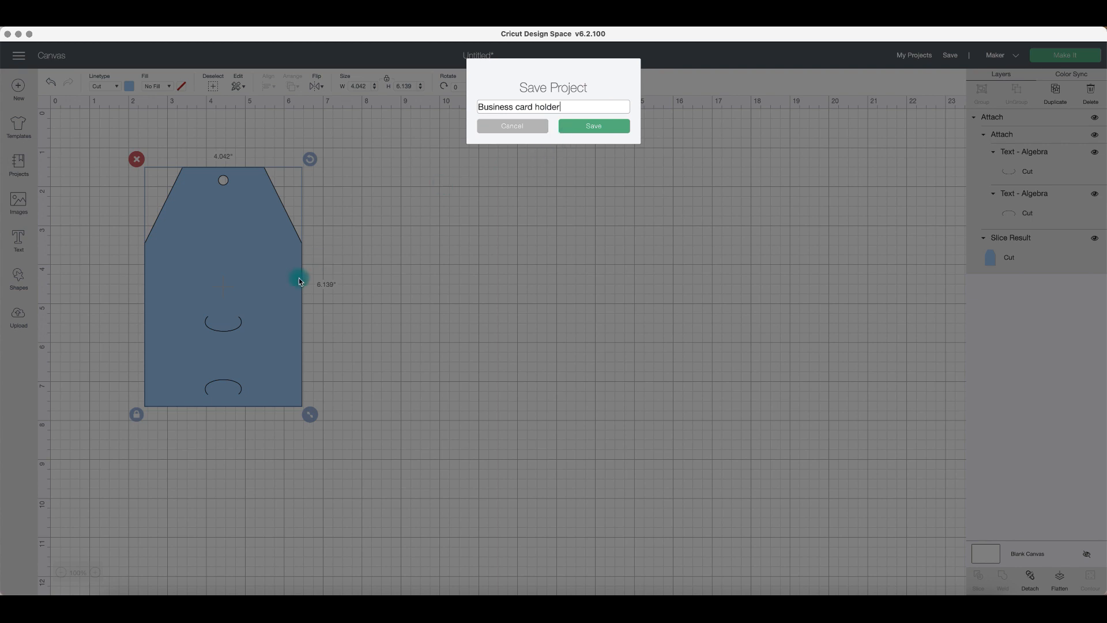
pyautogui.click(603, 133)
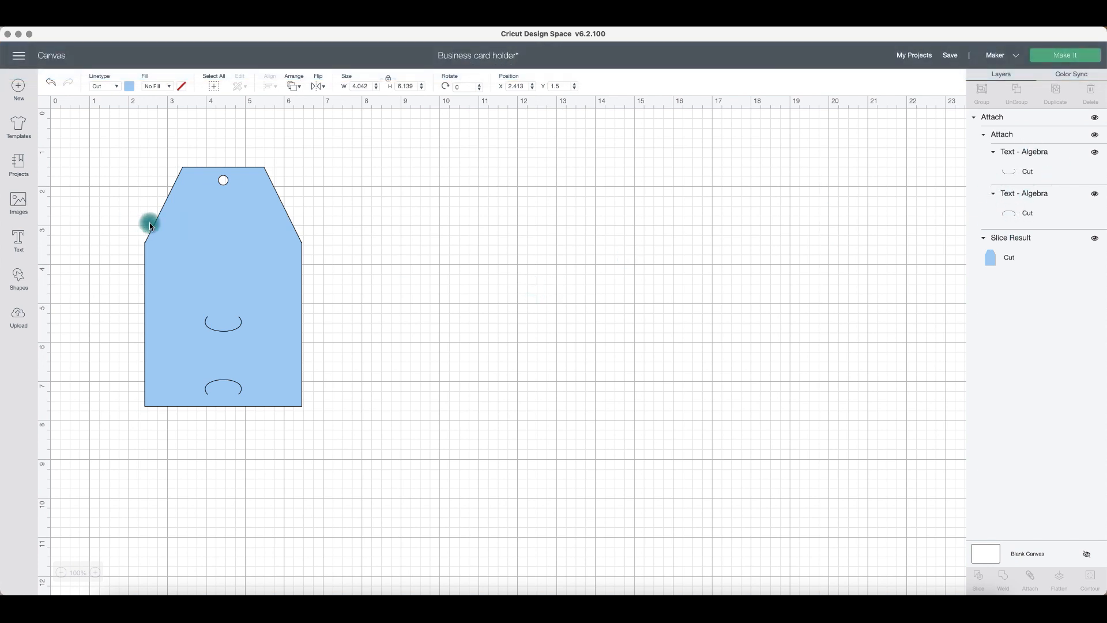
pyautogui.click(729, 143)
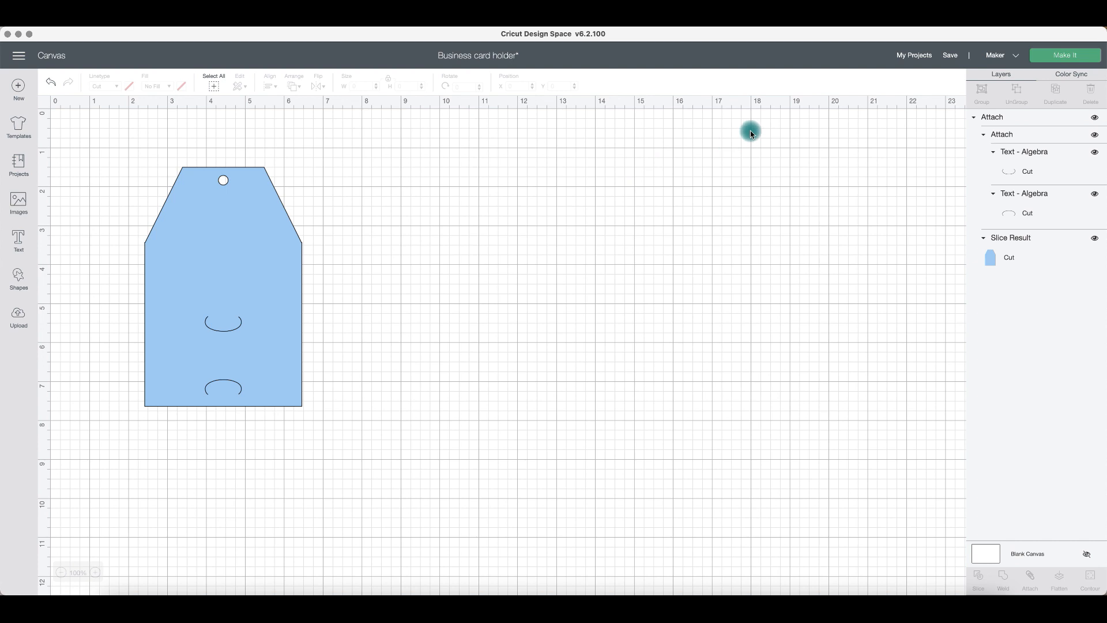